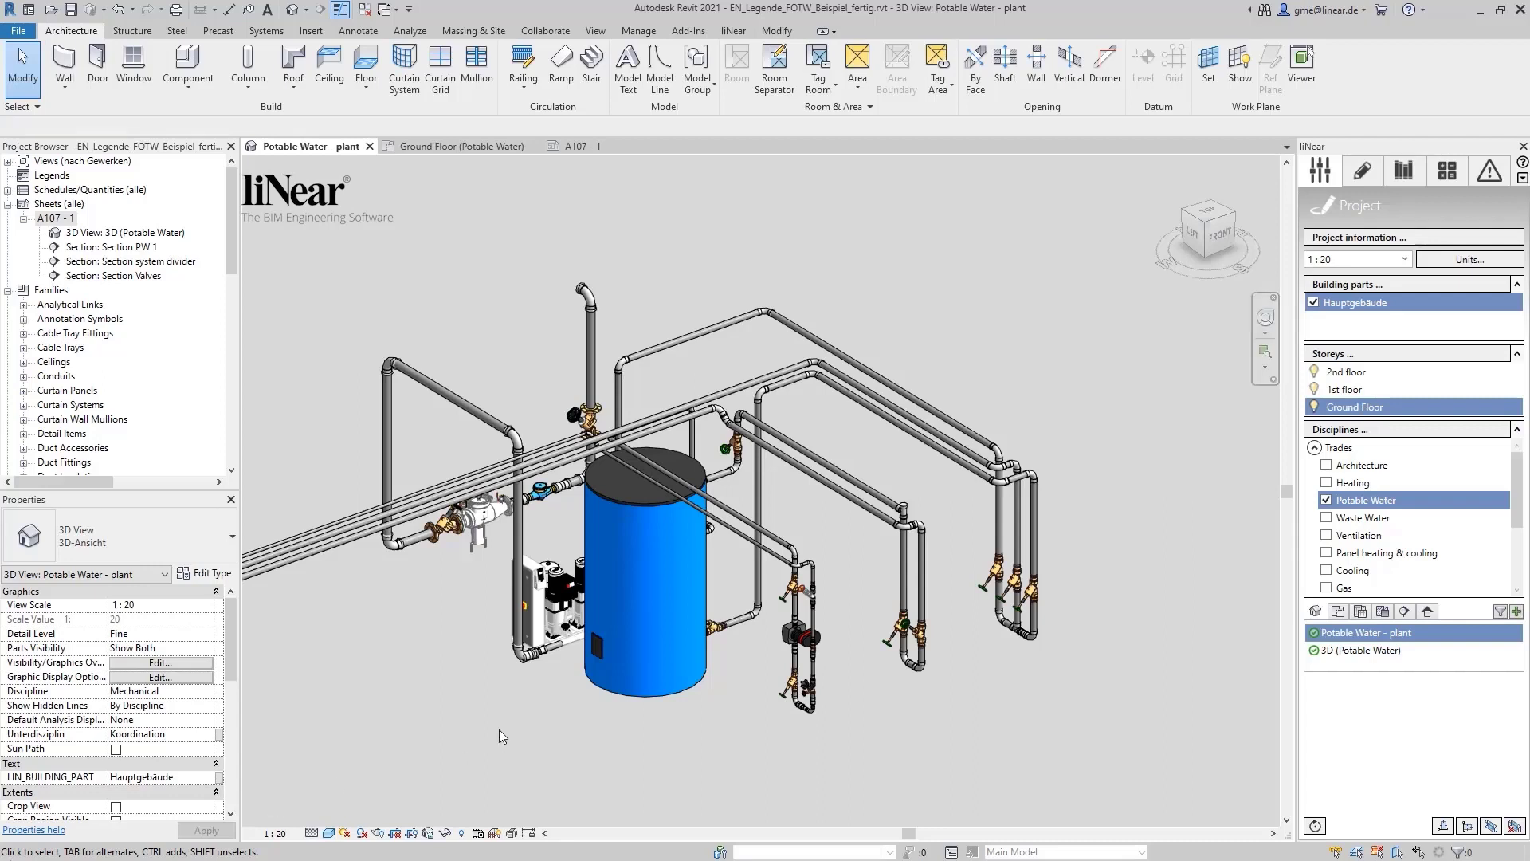
Orbit the piping model to view other sides, then back toward the front
shift+middle_drag(711, 733, 630, 730)
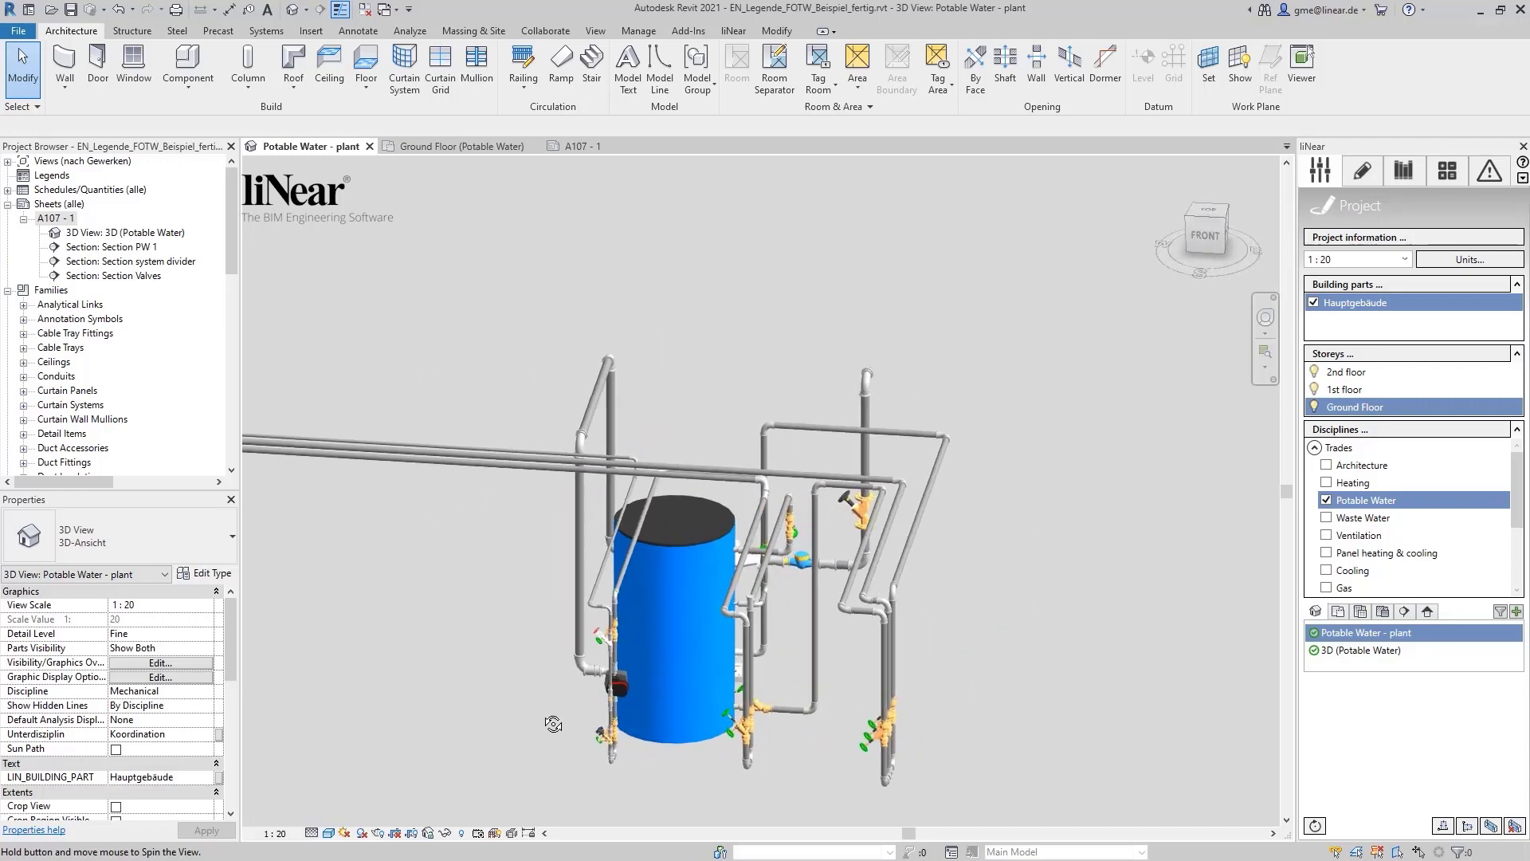
mouse_move(629, 730)
shift+middle_down()
mouse_move(540, 723)
mouse_move(725, 719)
shift+middle_up()
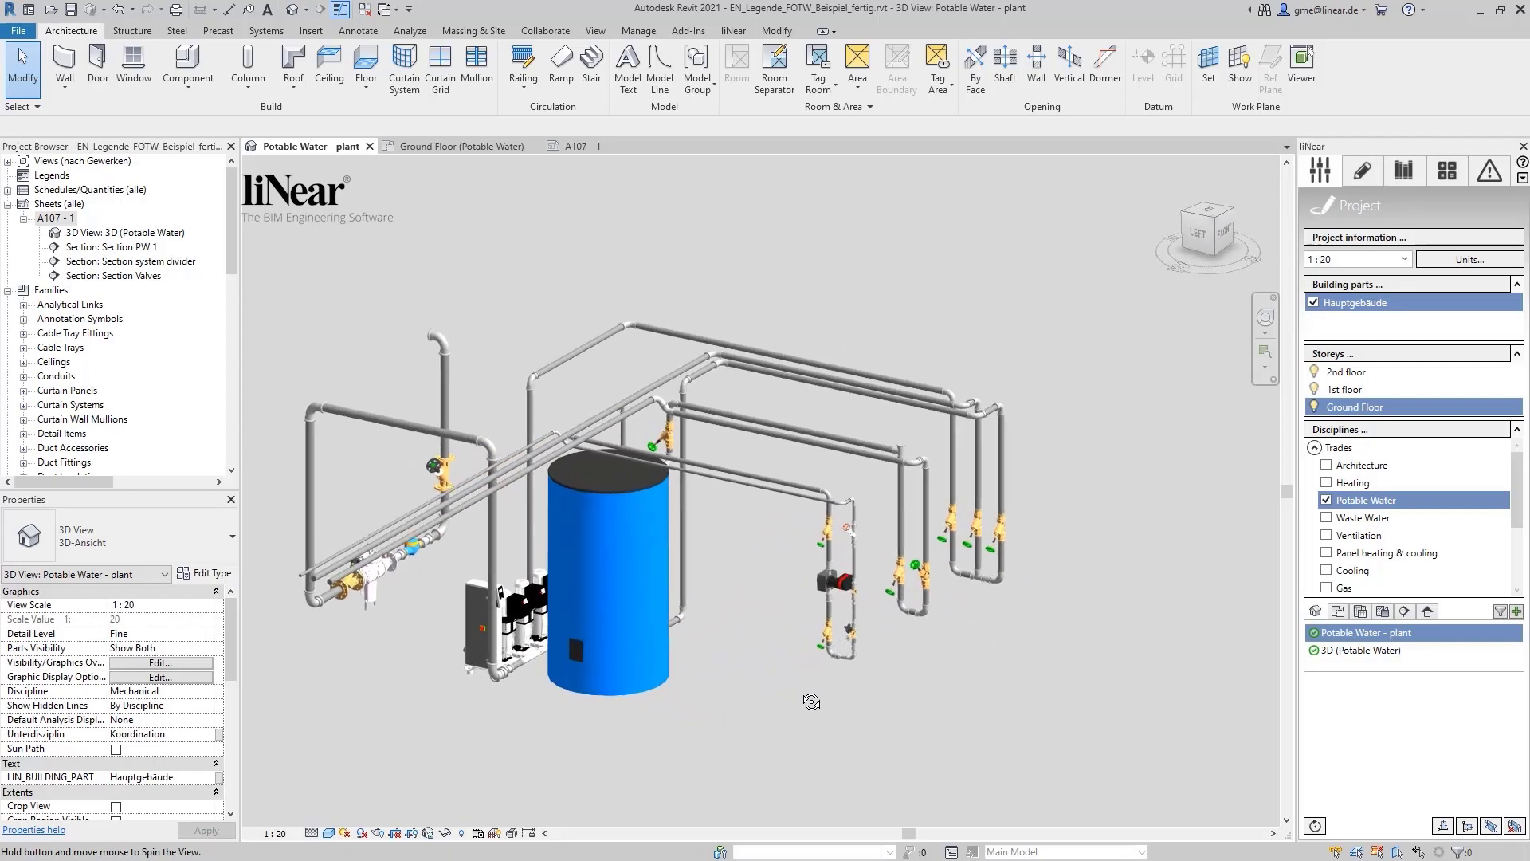
shift+middle_drag(727, 718, 972, 695)
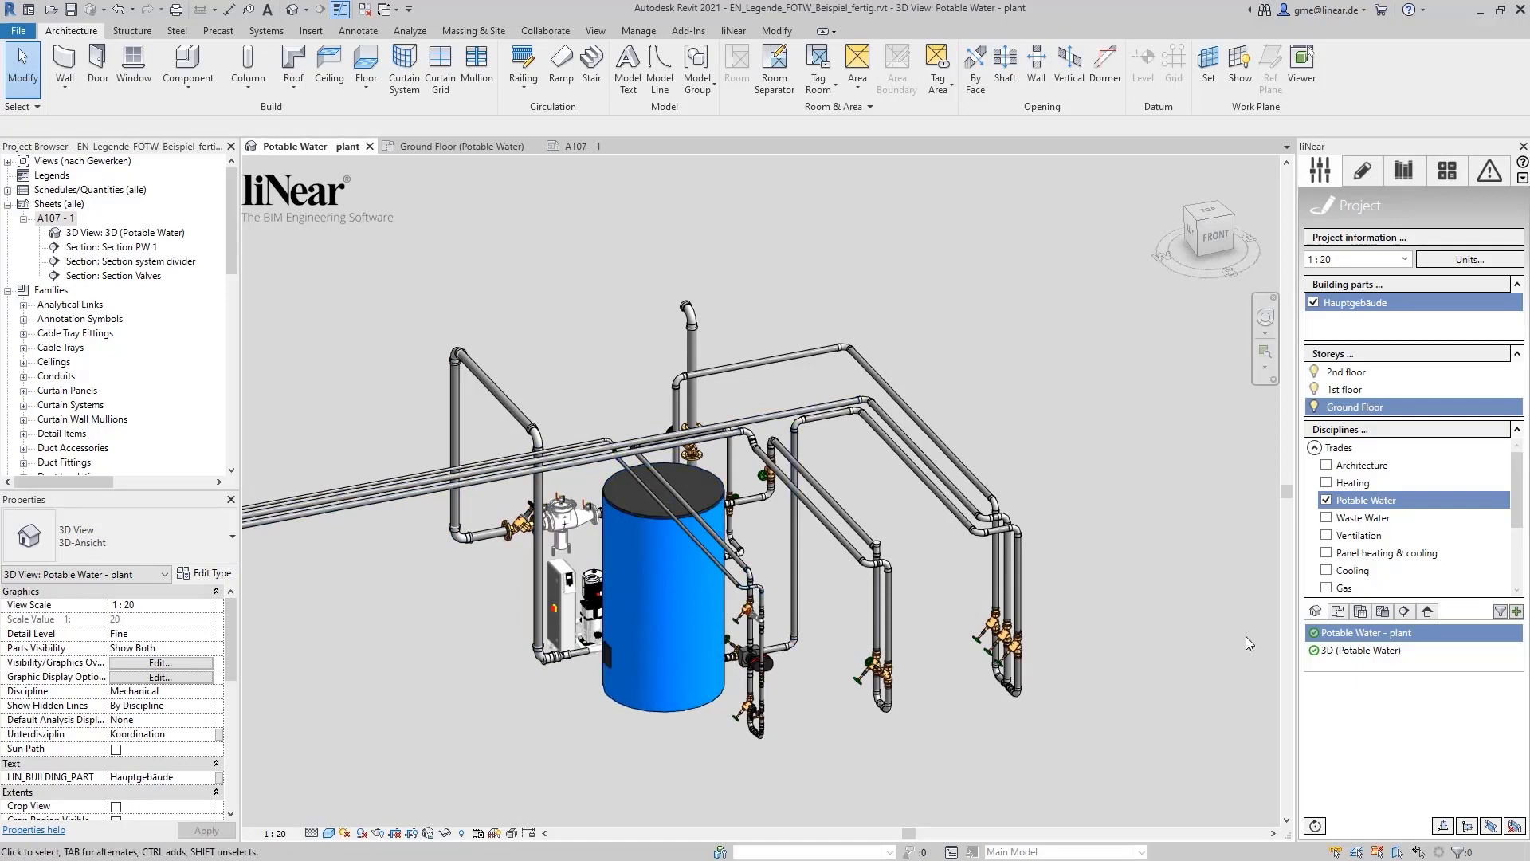
Open the Ground Floor (Potable Water) plan from liNear and show the Potable Water tools
click(1338, 612)
double_click(1373, 634)
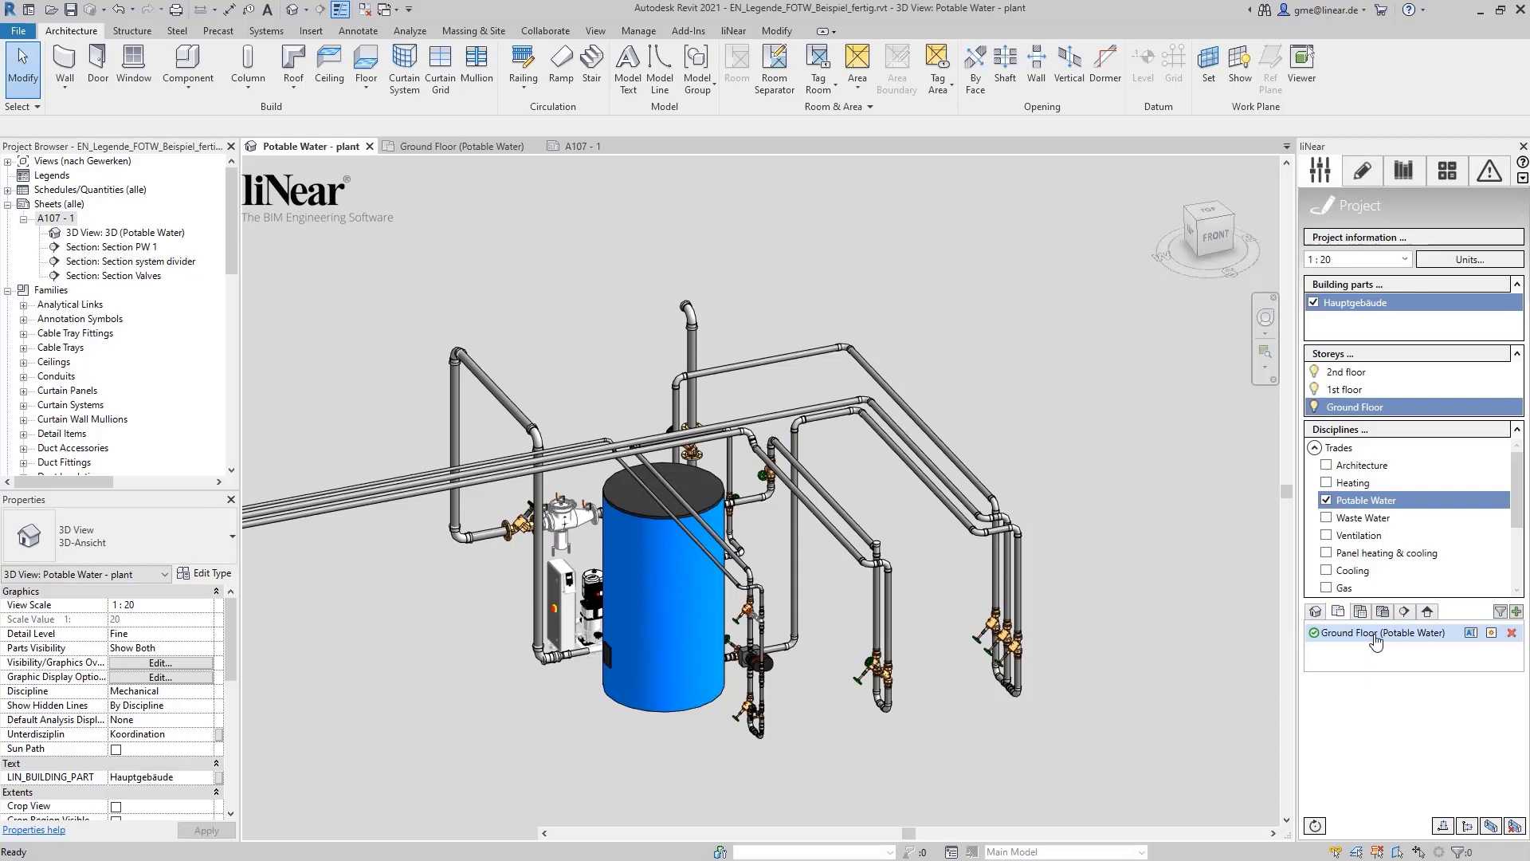
scroll(541, 634, up, 1)
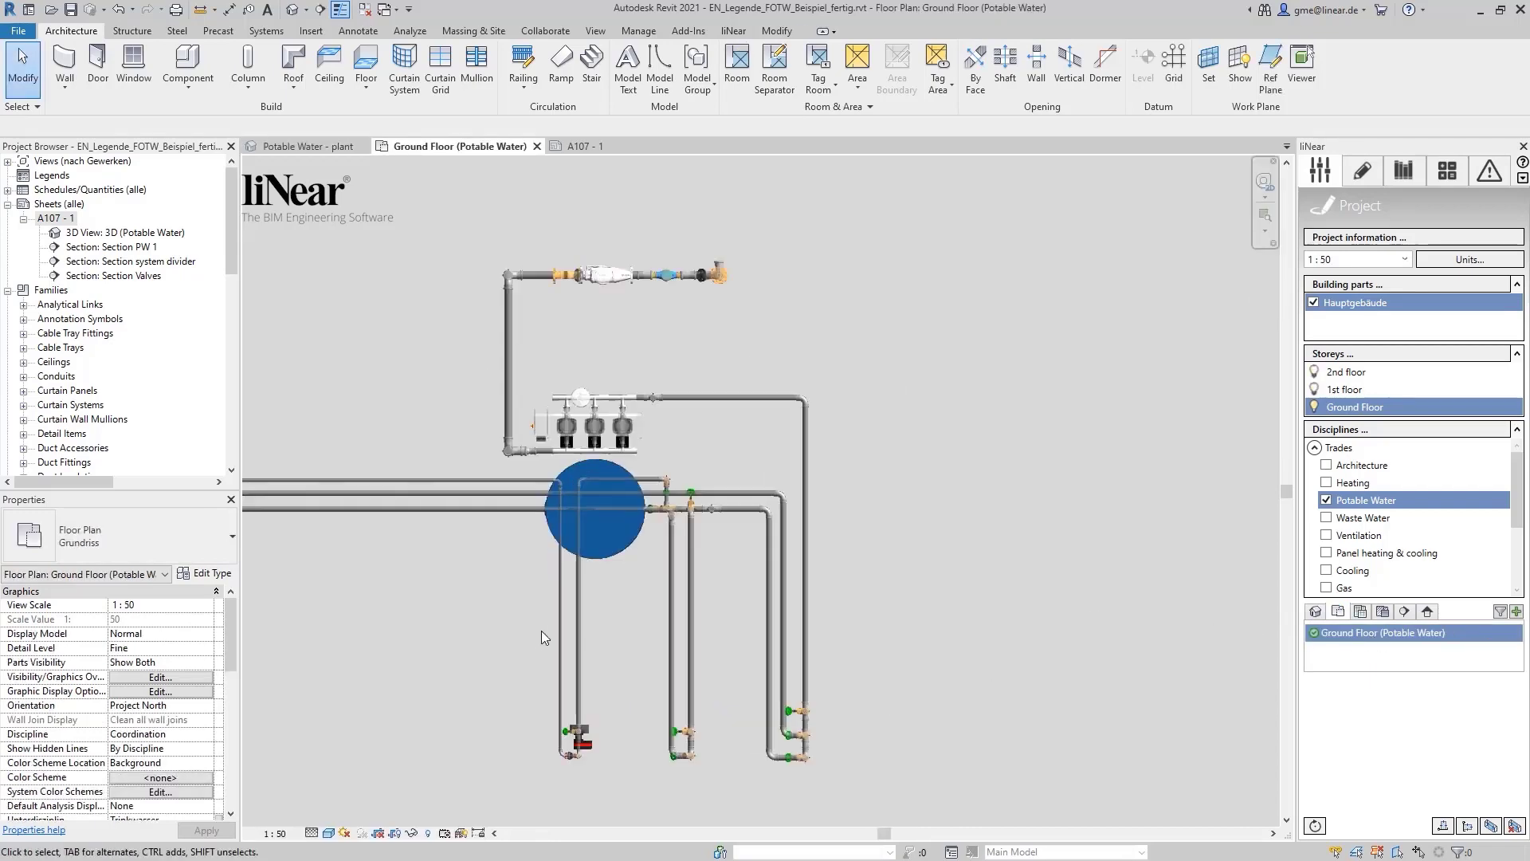
click(1363, 177)
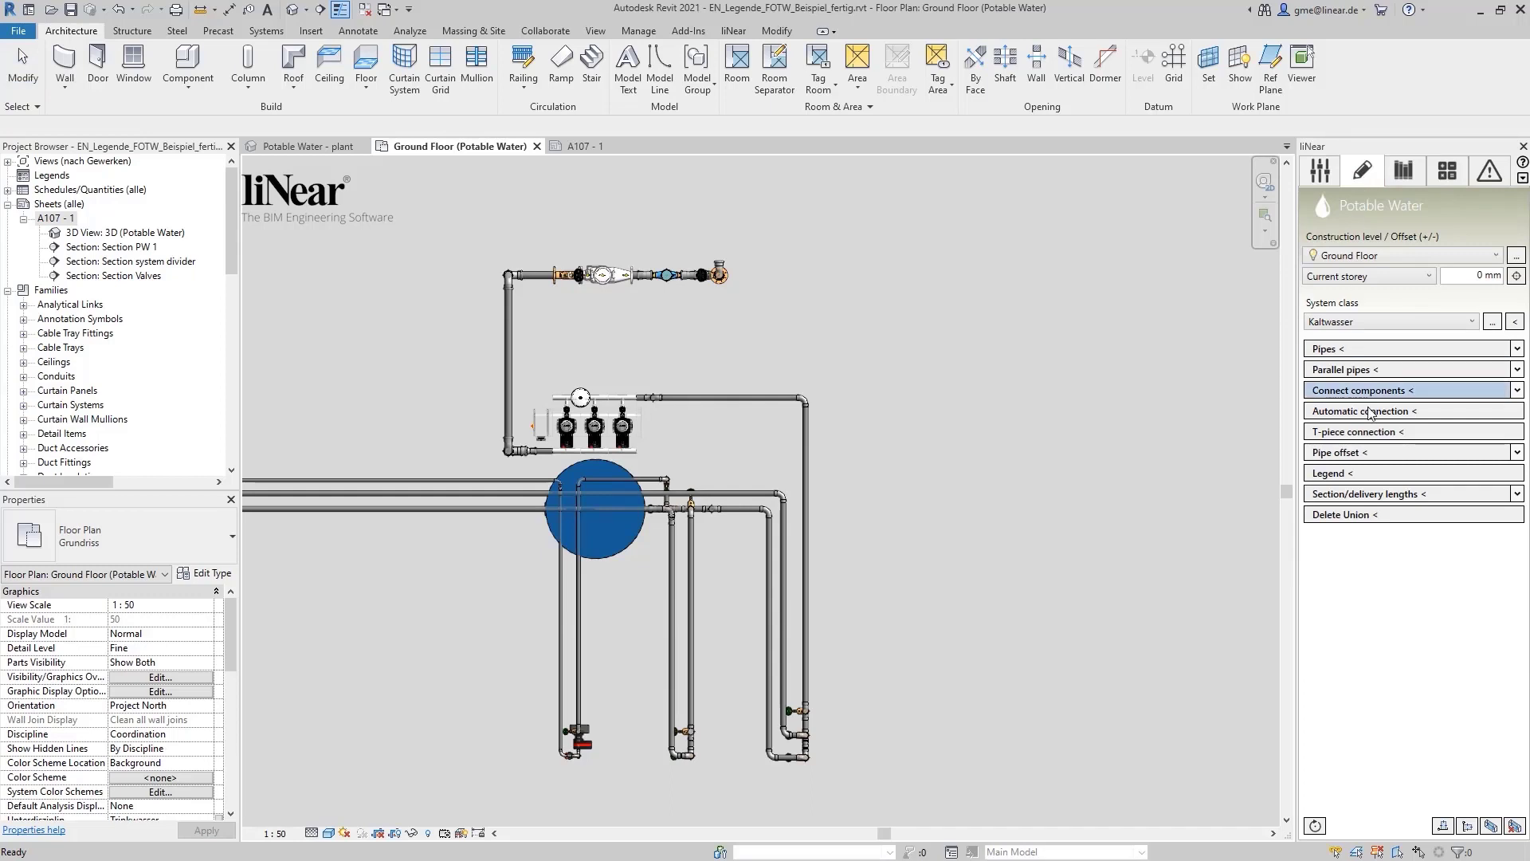
Start a legend, enlarge its settings window, and expand the four component type groups
click(1362, 477)
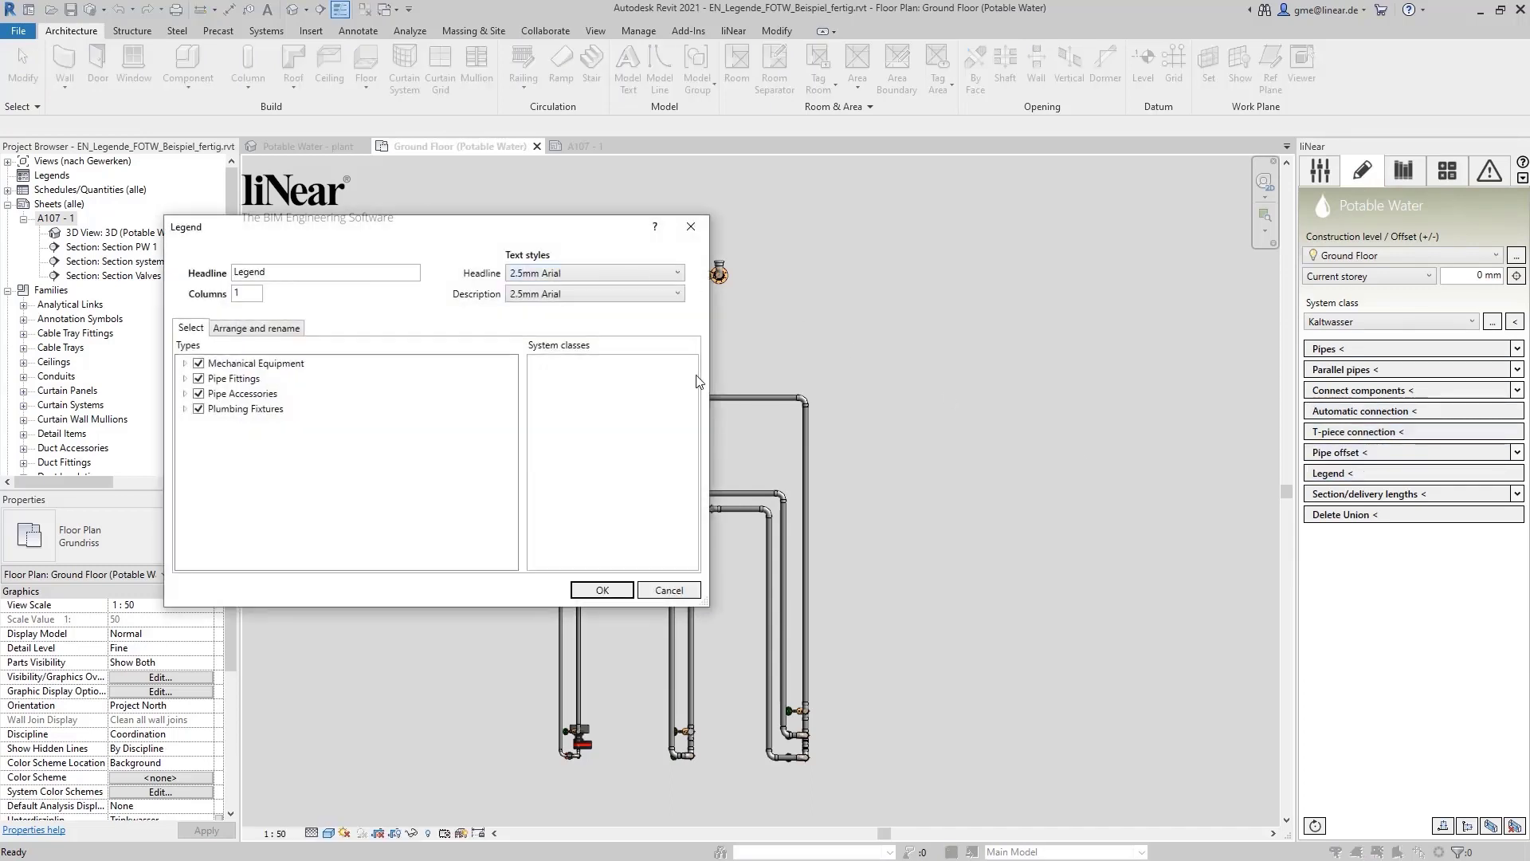
drag(708, 380, 947, 347)
mouse_move(677, 240)
mouse_down()
mouse_move(791, 279)
mouse_move(886, 257)
mouse_up()
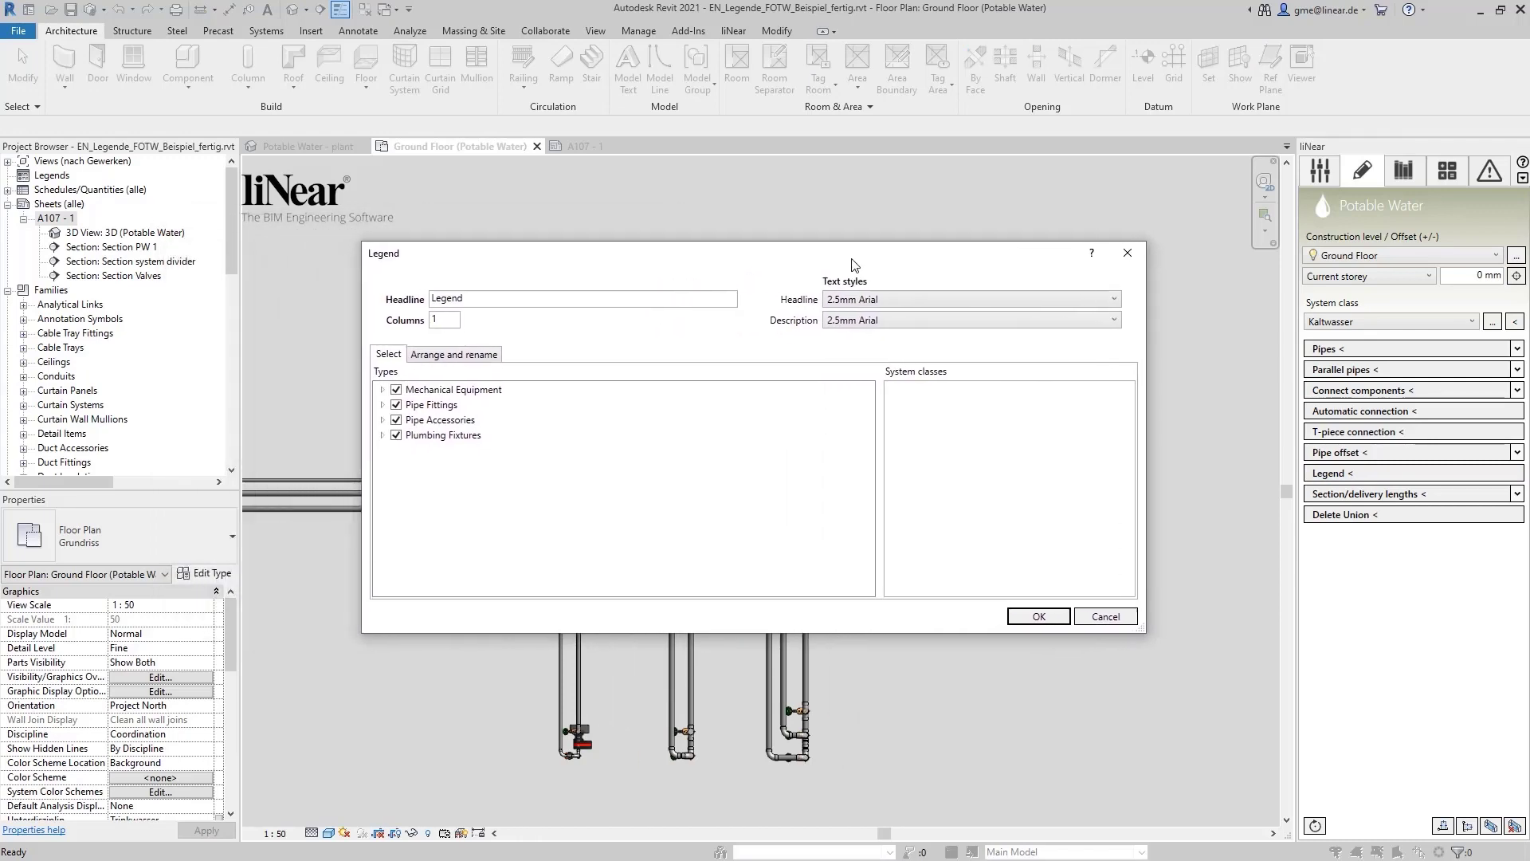
click(392, 381)
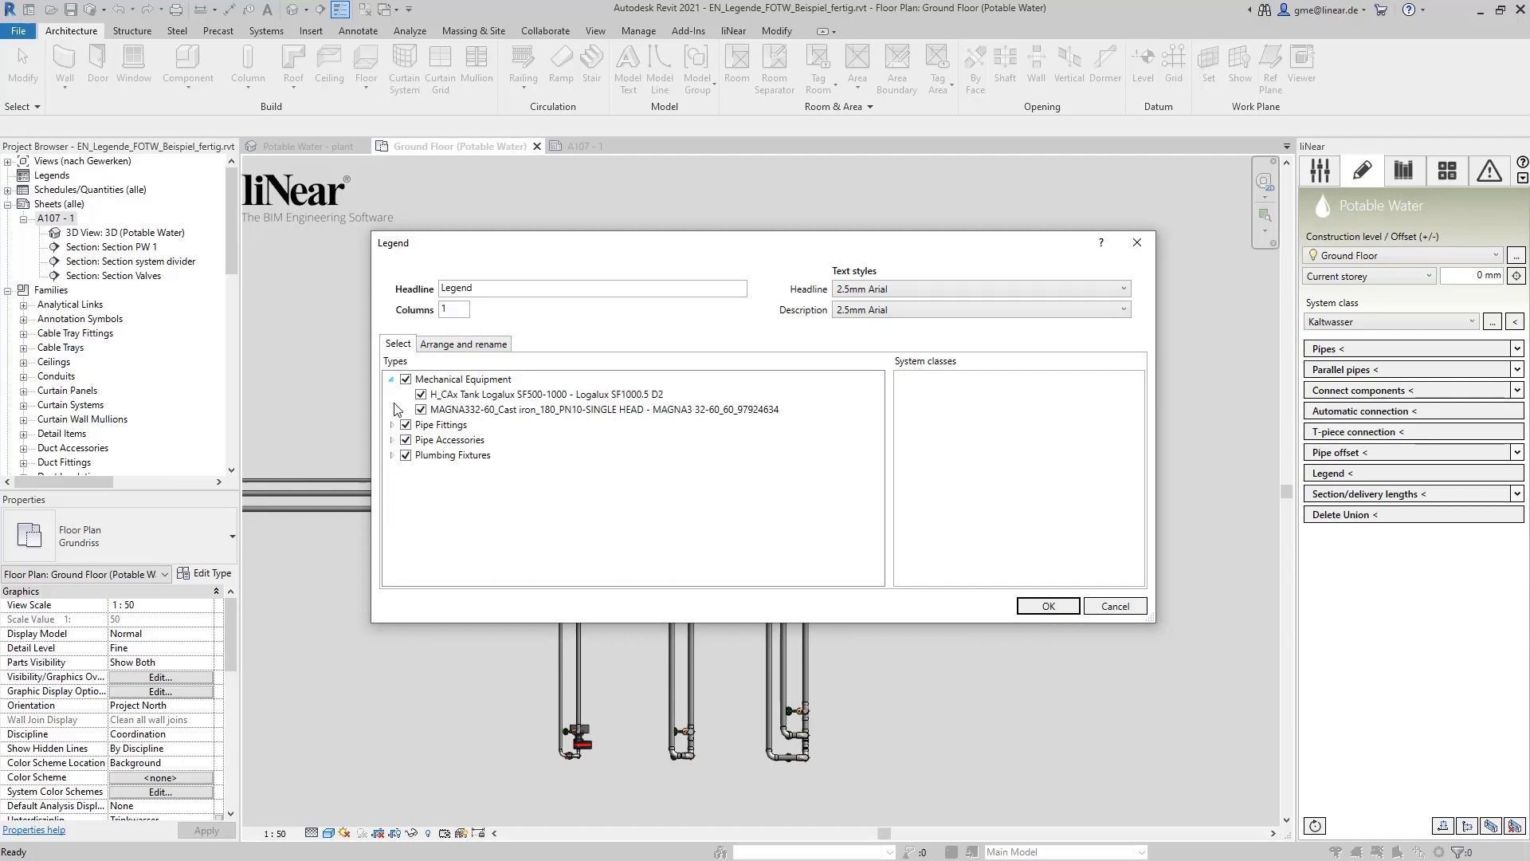
click(393, 425)
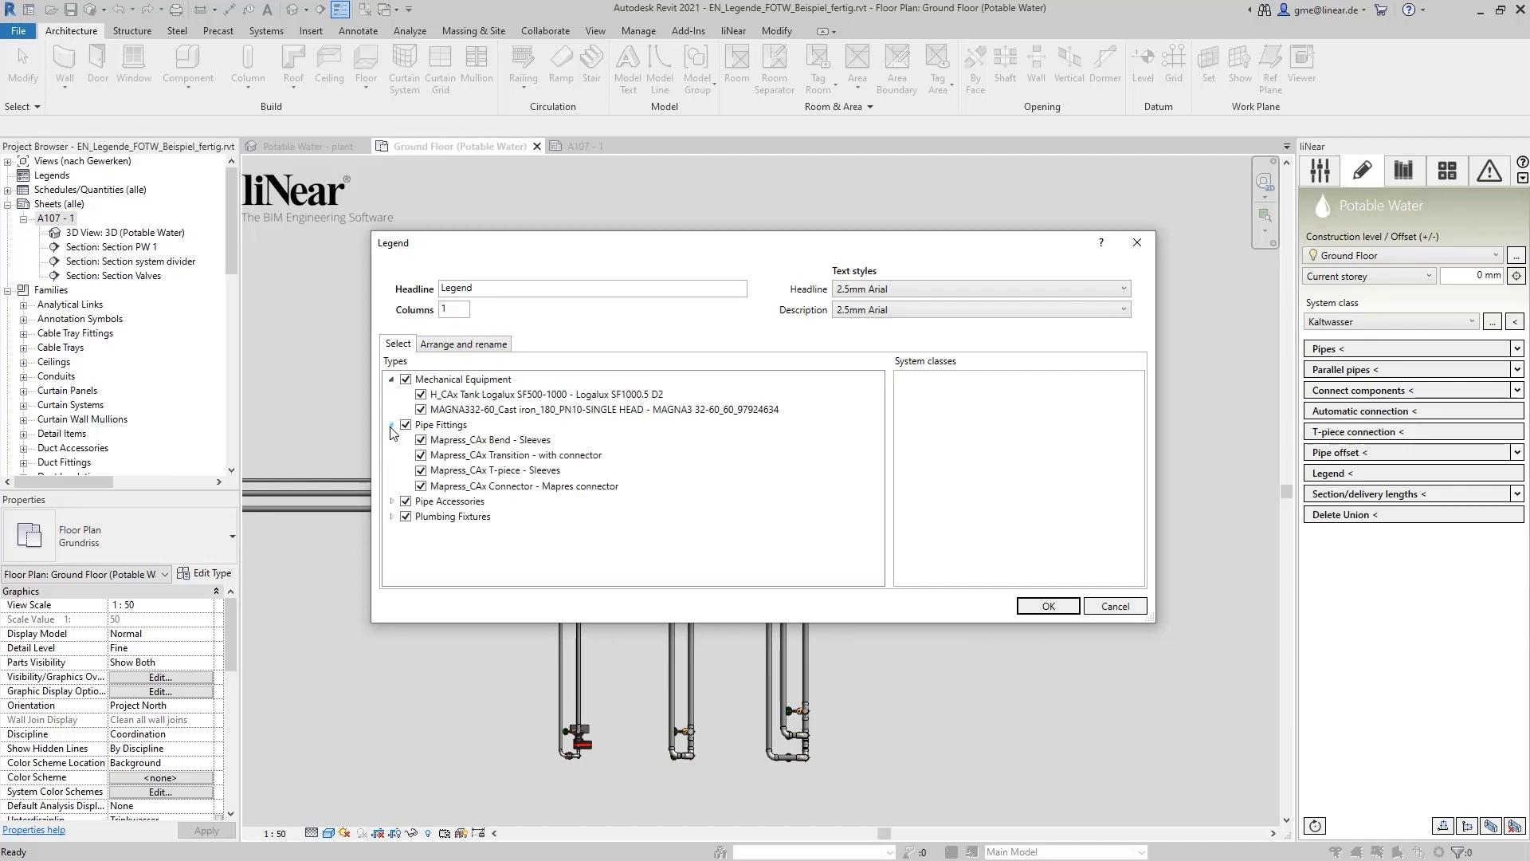
click(393, 501)
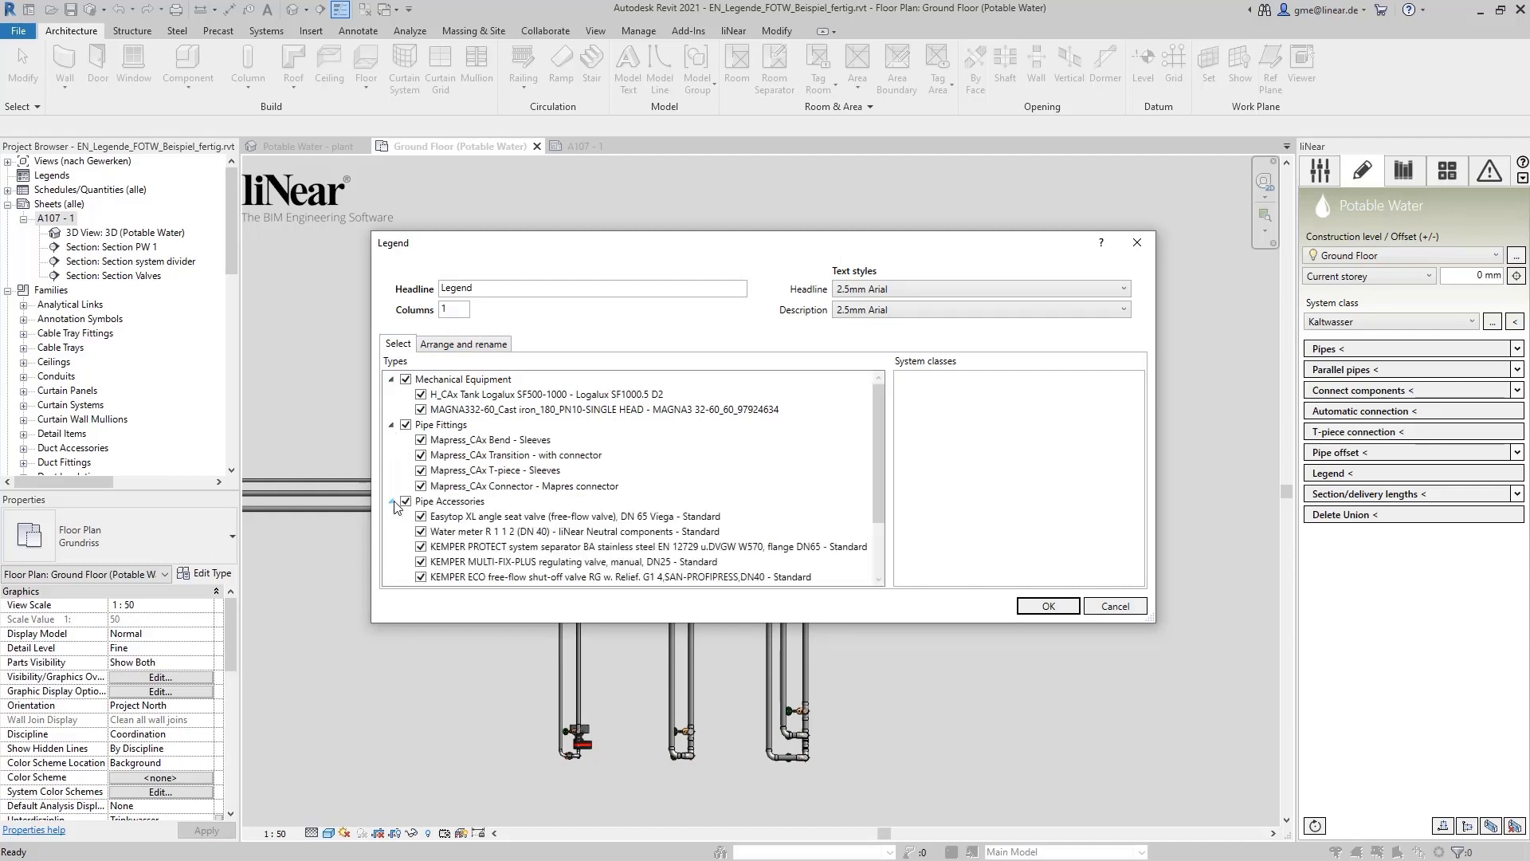
scroll(401, 538, down, 2)
click(391, 579)
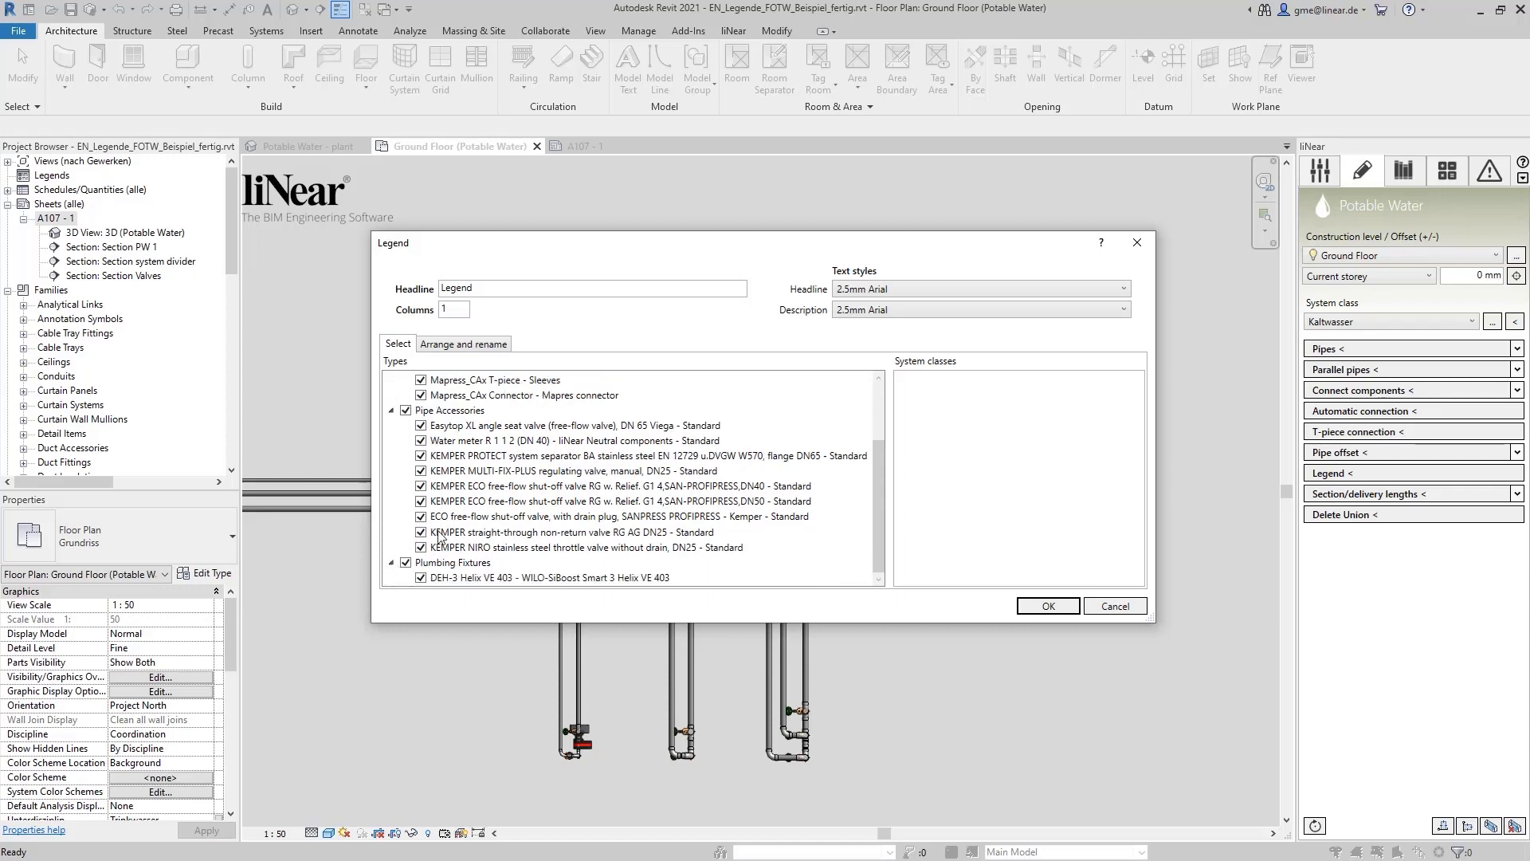
scroll(441, 535, up, 1)
scroll(441, 534, up, 1)
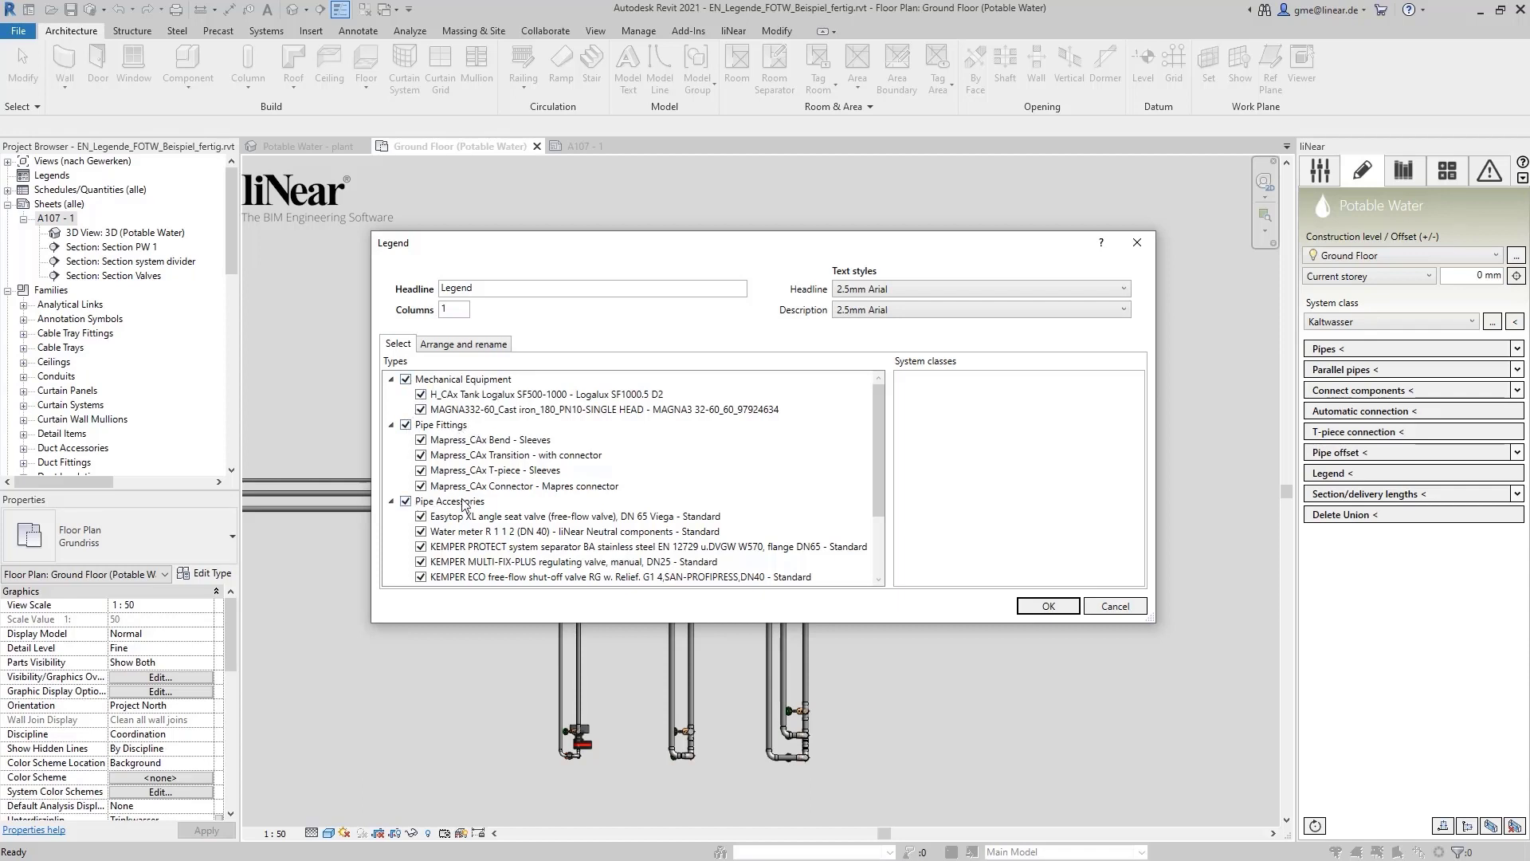
scroll(483, 502, down, 2)
scroll(461, 499, up, 2)
Exclude Pipe Fittings, collapse the type groups, and show the arrange-and-rename list
click(406, 425)
click(391, 424)
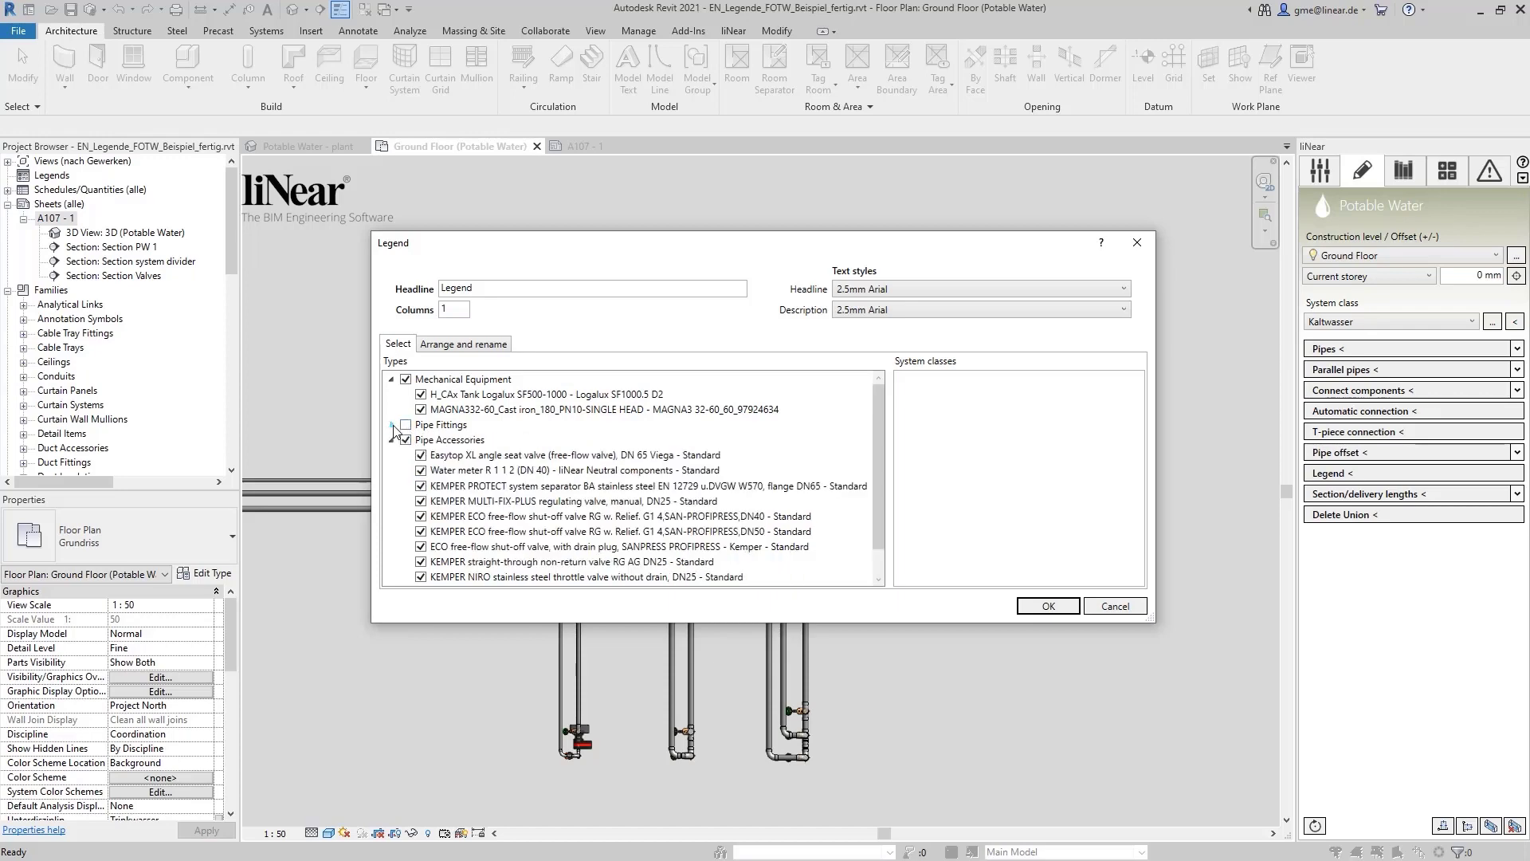
click(390, 381)
click(390, 409)
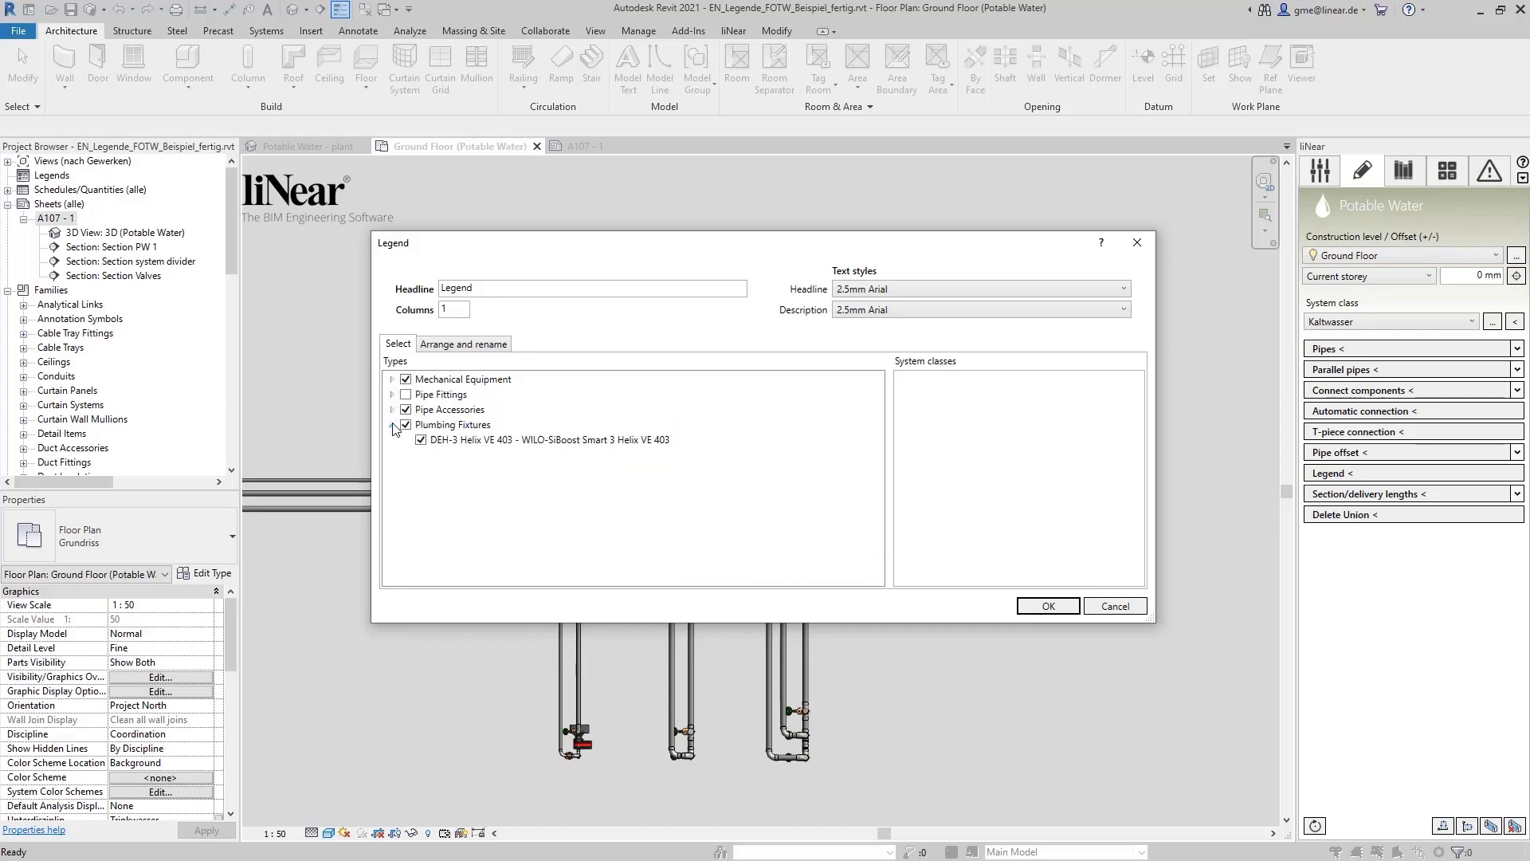
click(390, 425)
click(456, 344)
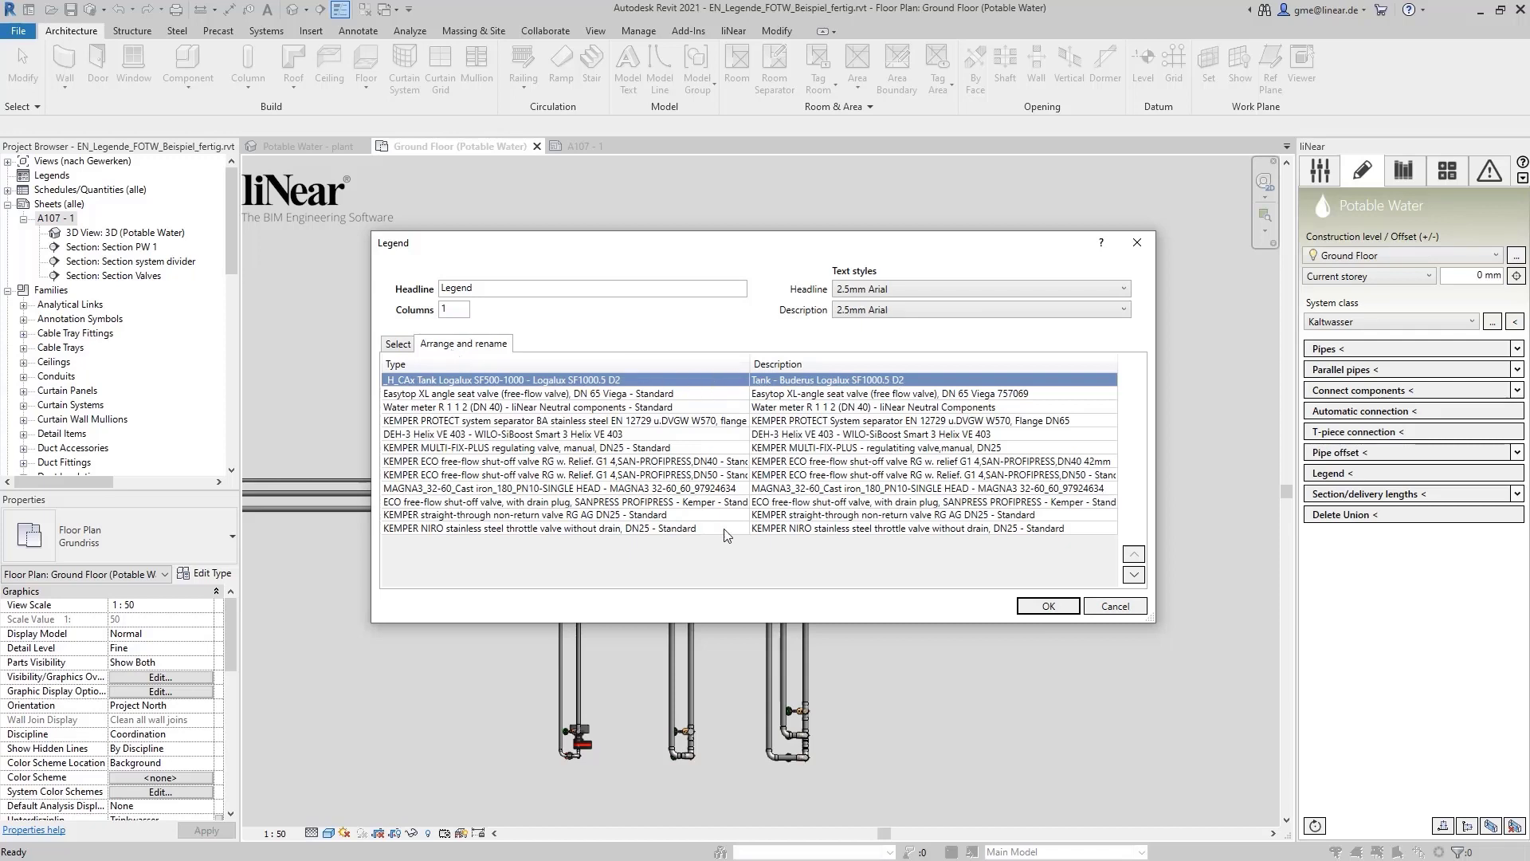
Edit the Buderus tank's legend description, selecting its closing word EXAMPLE
click(833, 381)
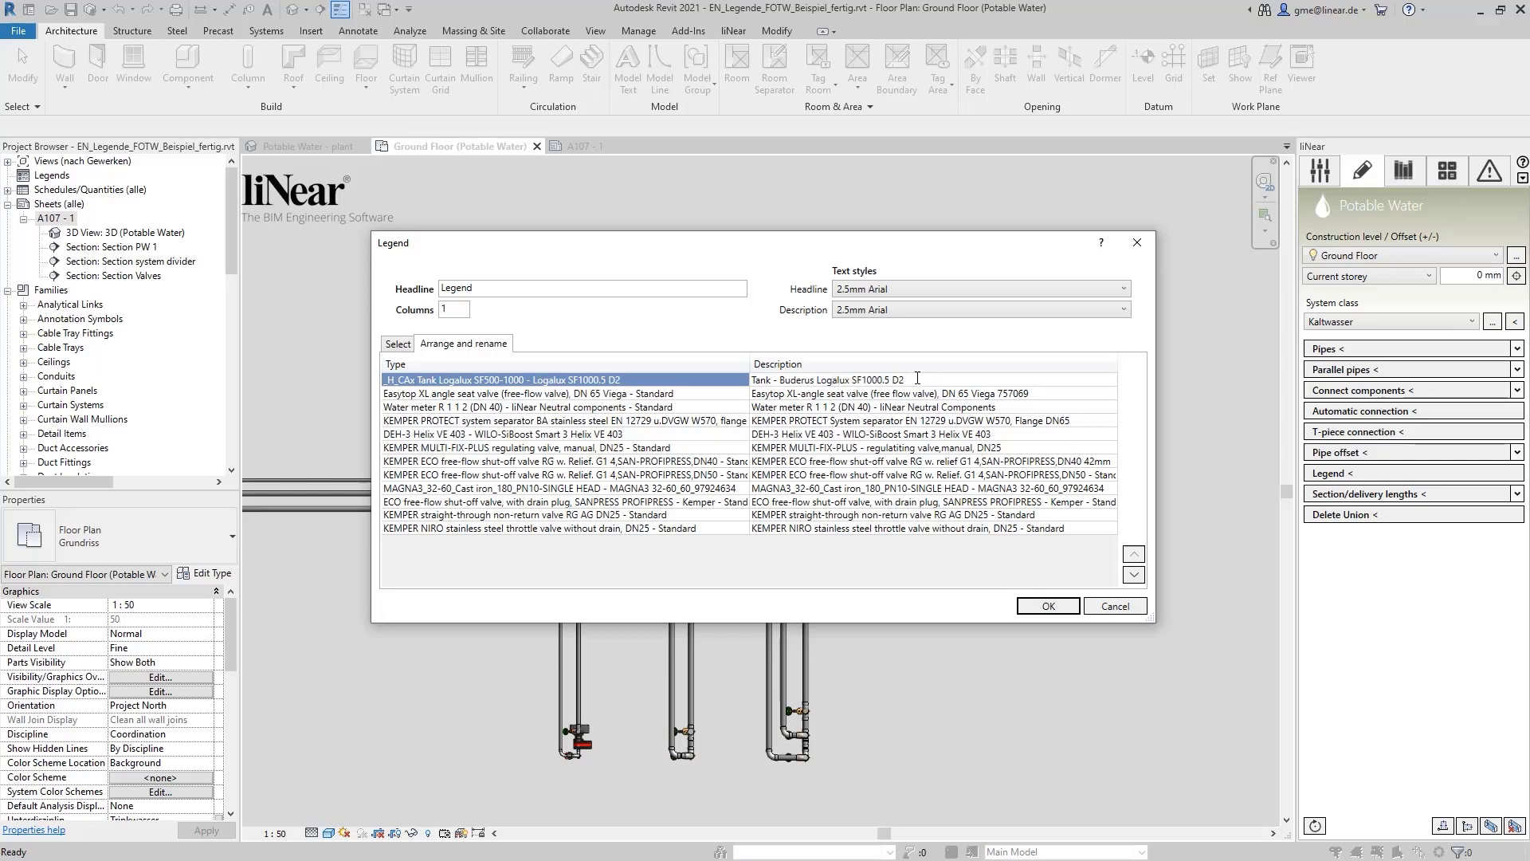
text(EXA)
text(MPLE)
drag(905, 380, 943, 379)
click(962, 380)
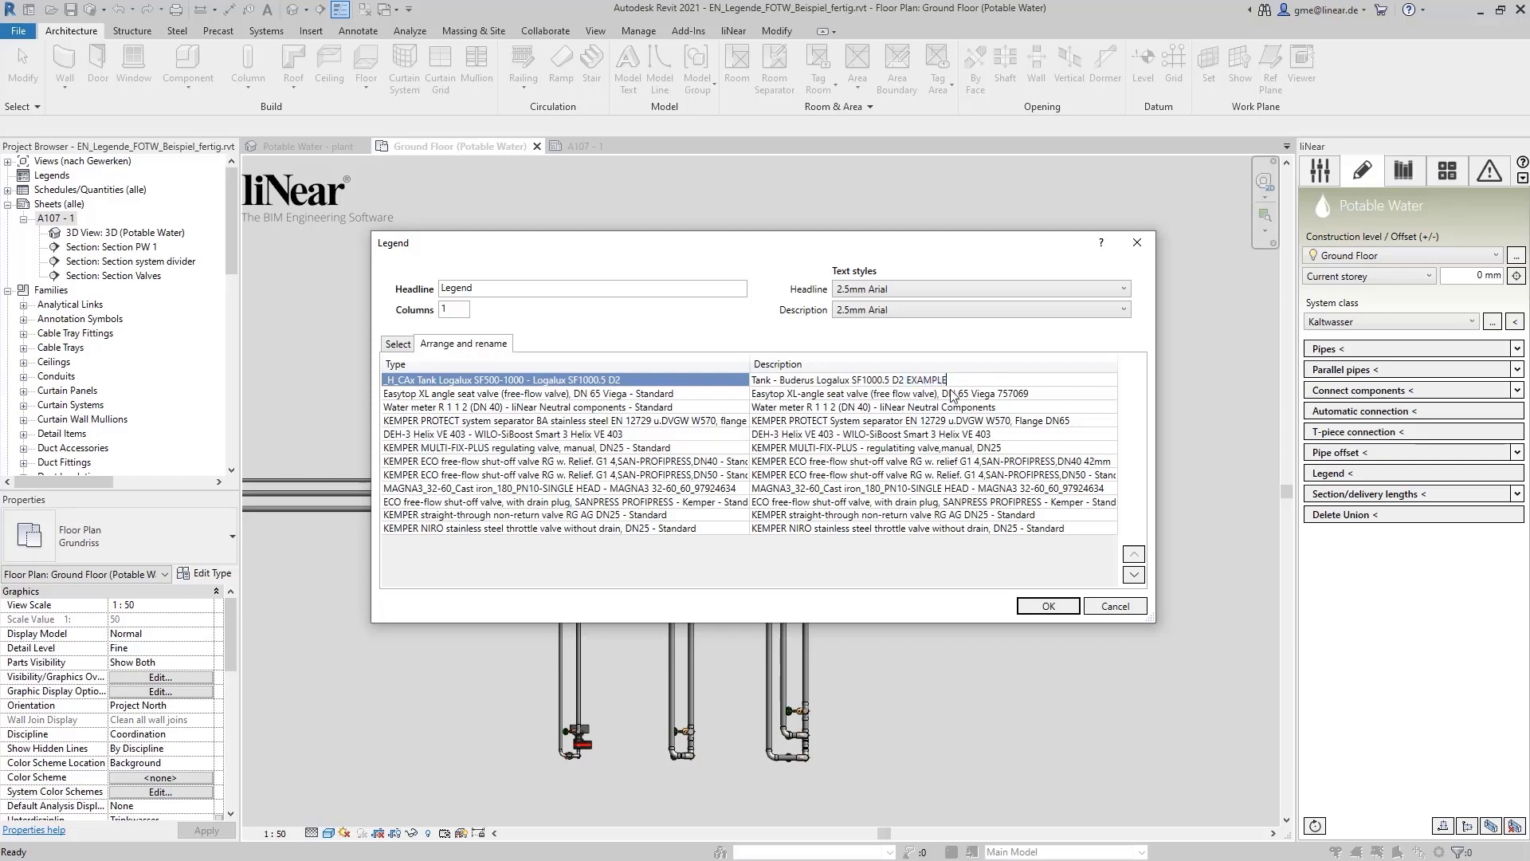
Move the tank entry down five places to the bottom of the list
click(1134, 576)
click(1134, 575)
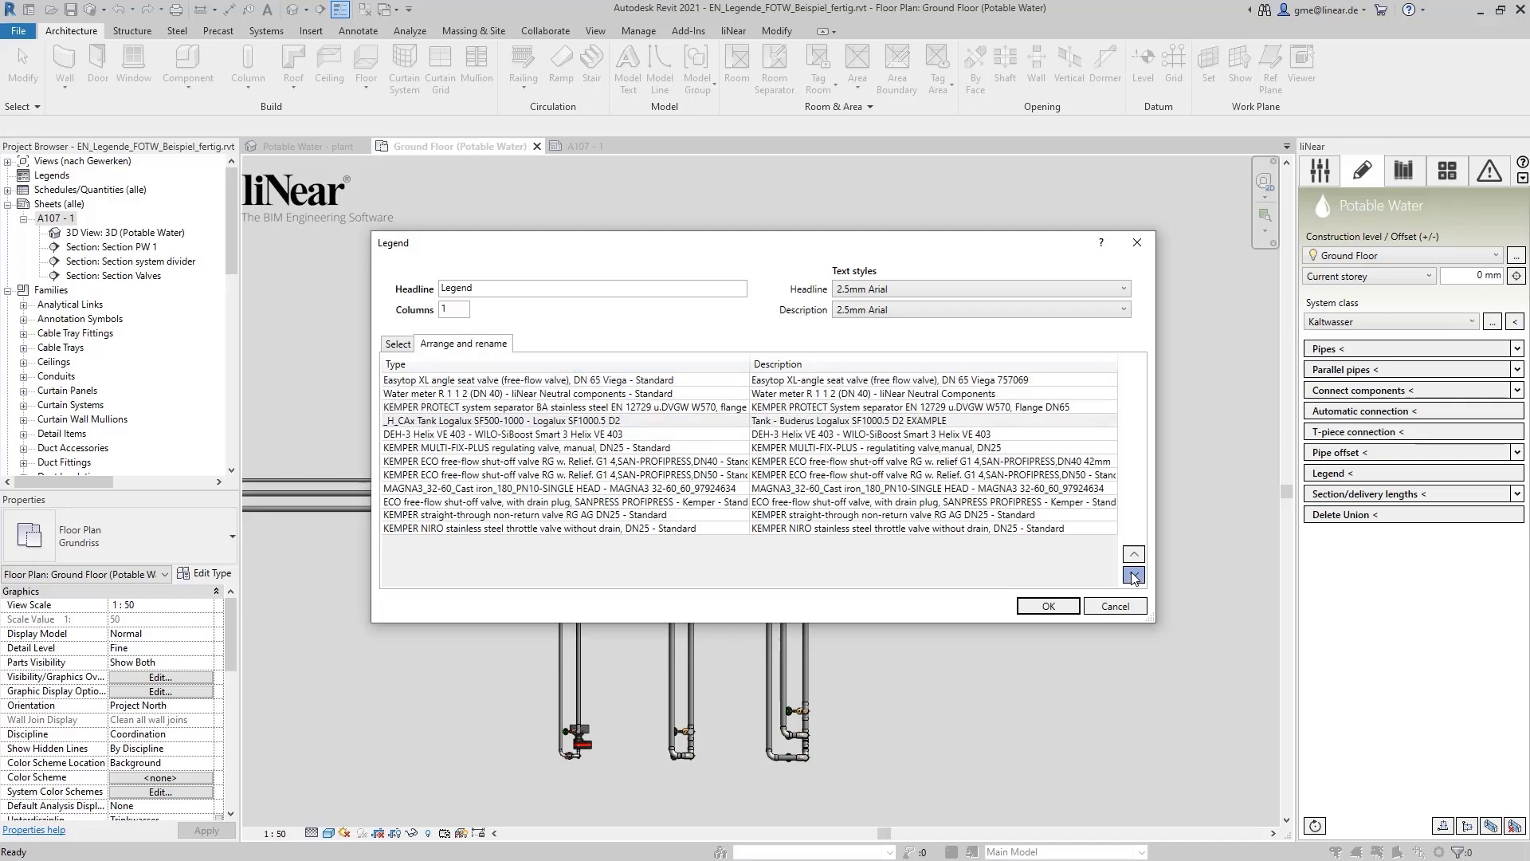
click(1134, 576)
click(1133, 576)
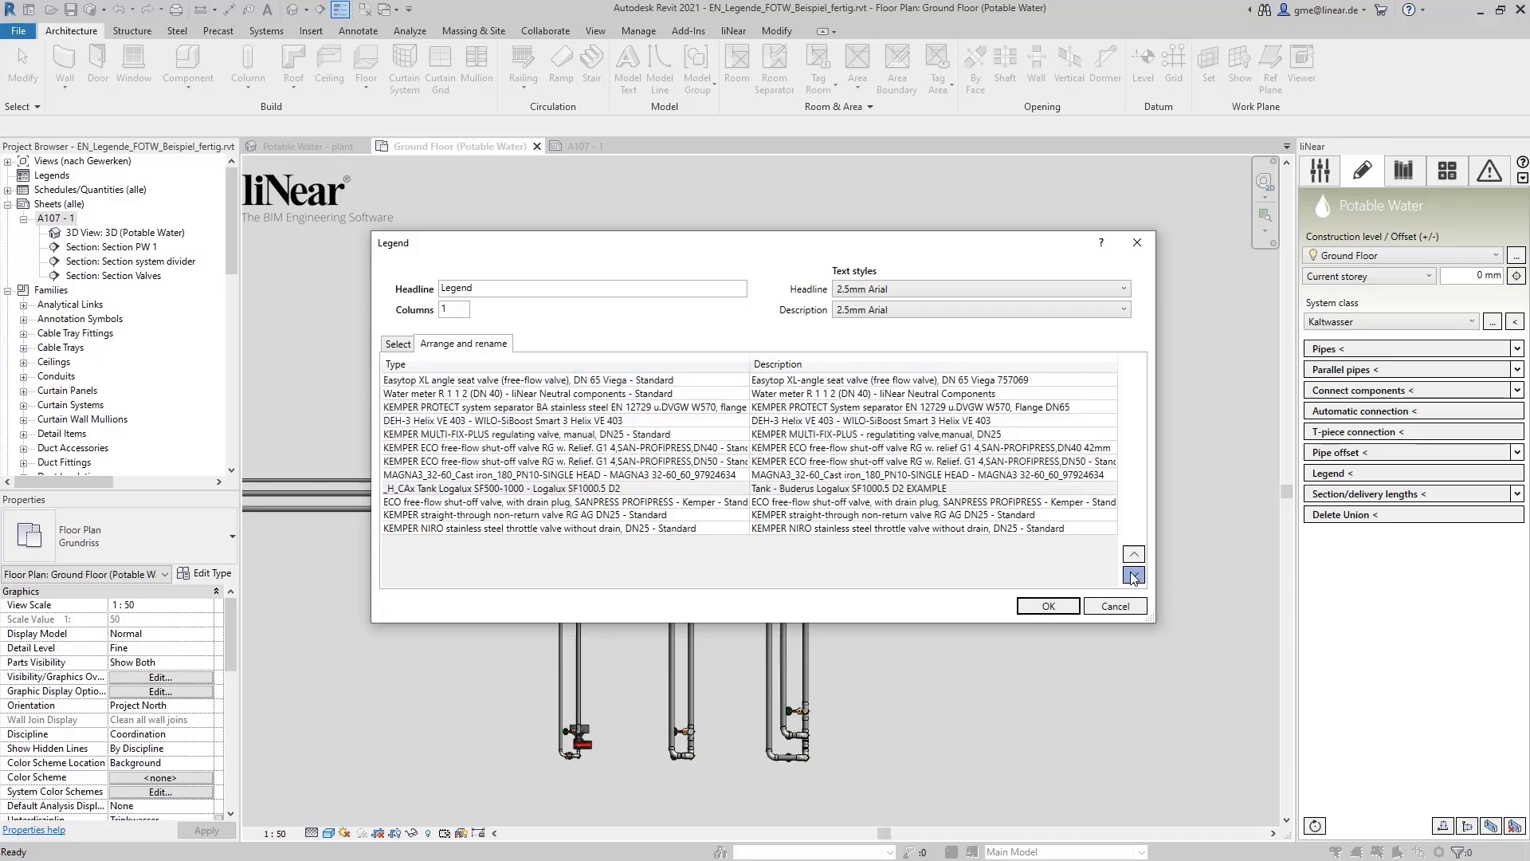
click(1134, 575)
click(1133, 576)
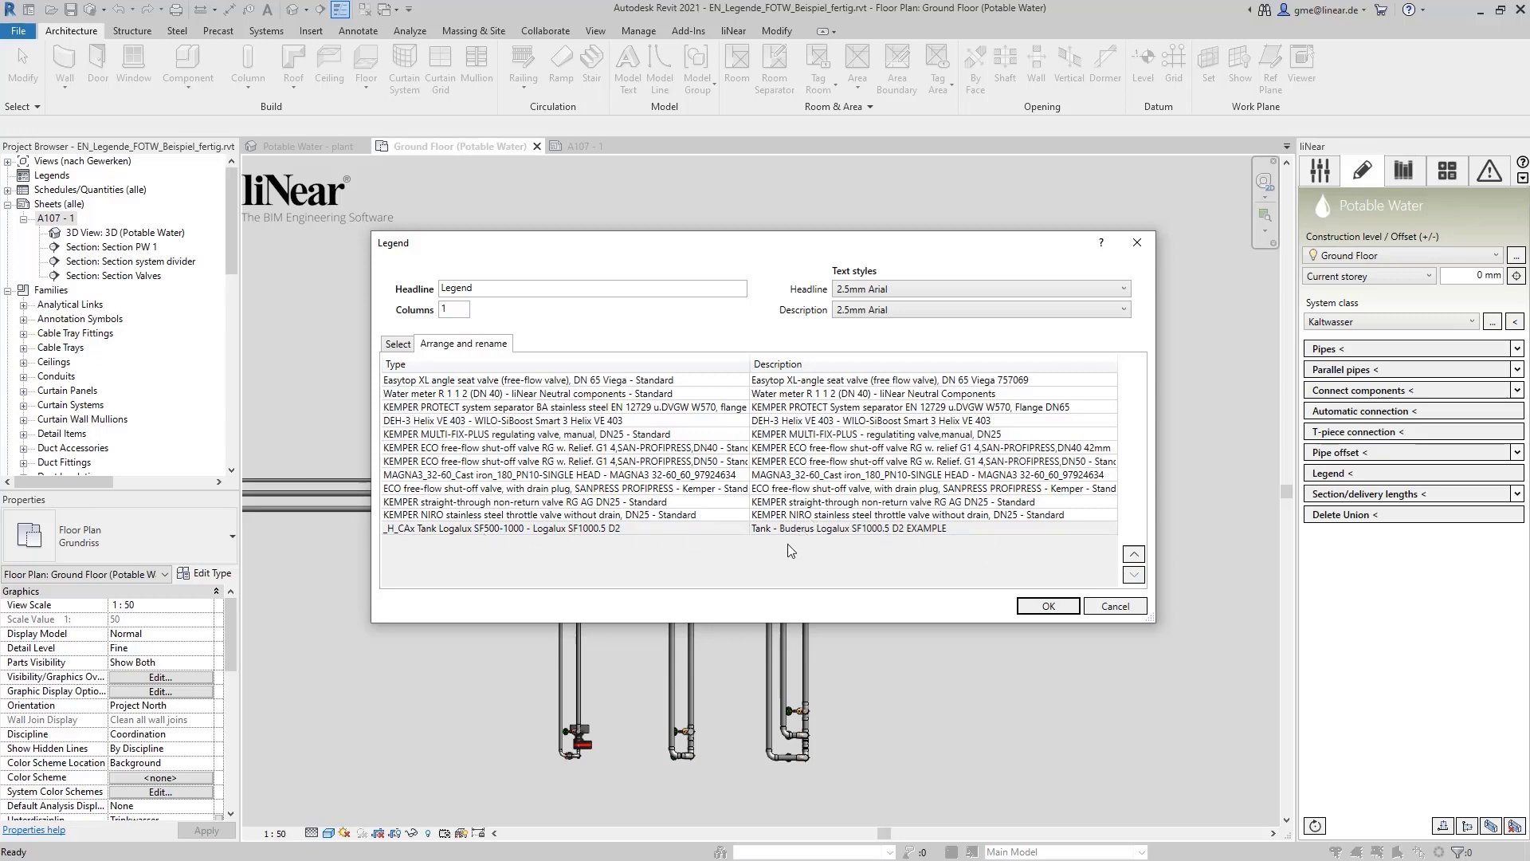
Set headline 'Potable Water components', 2 columns, 7mm and 3.5mm Arial text, then generate
double_click(494, 289)
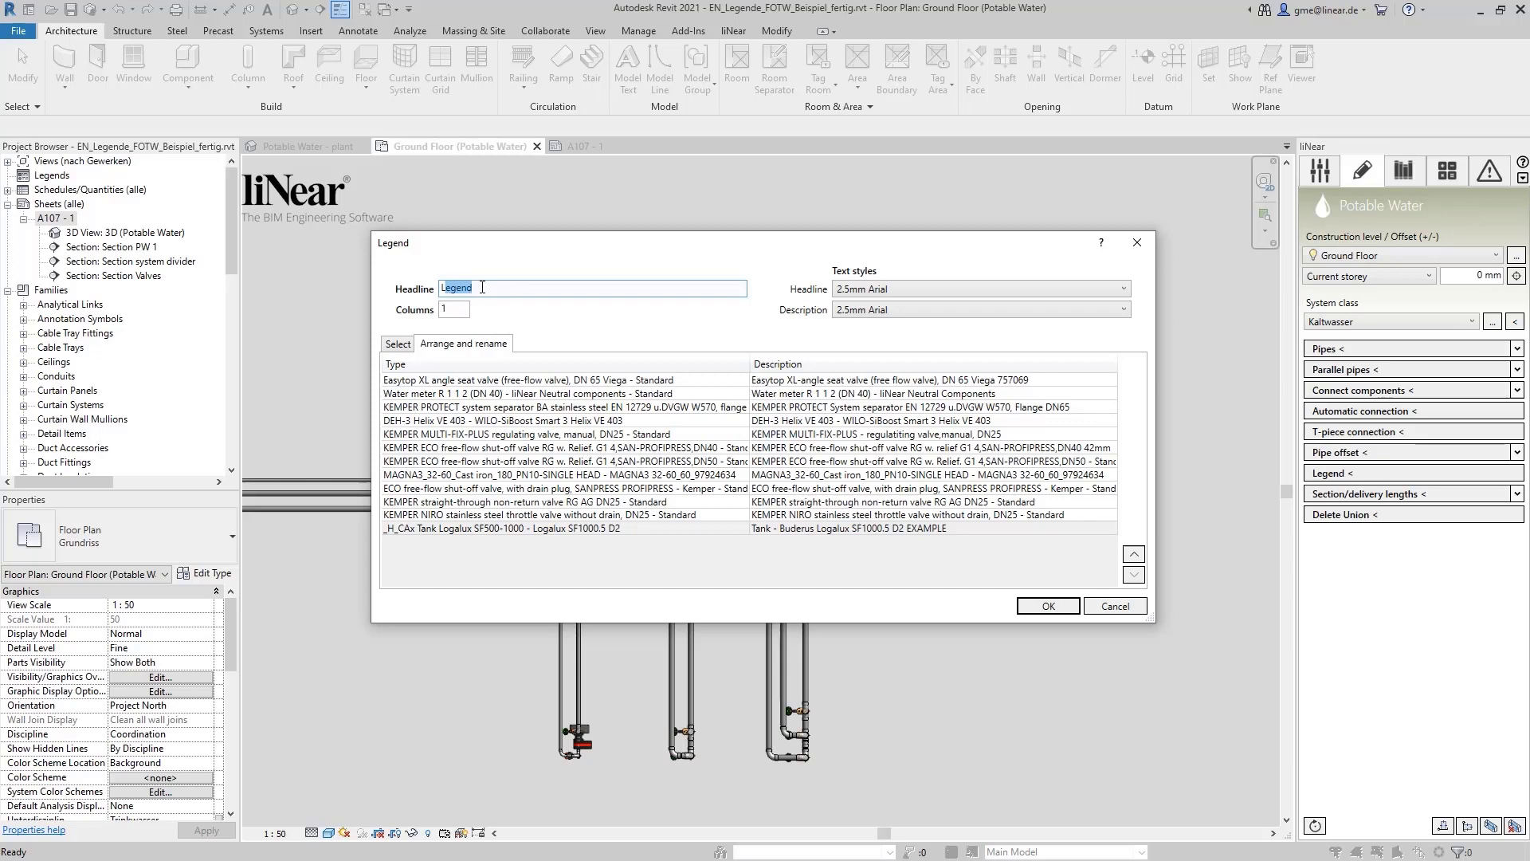
text(Po)
text(table Wa)
text(ter components)
double_click(455, 309)
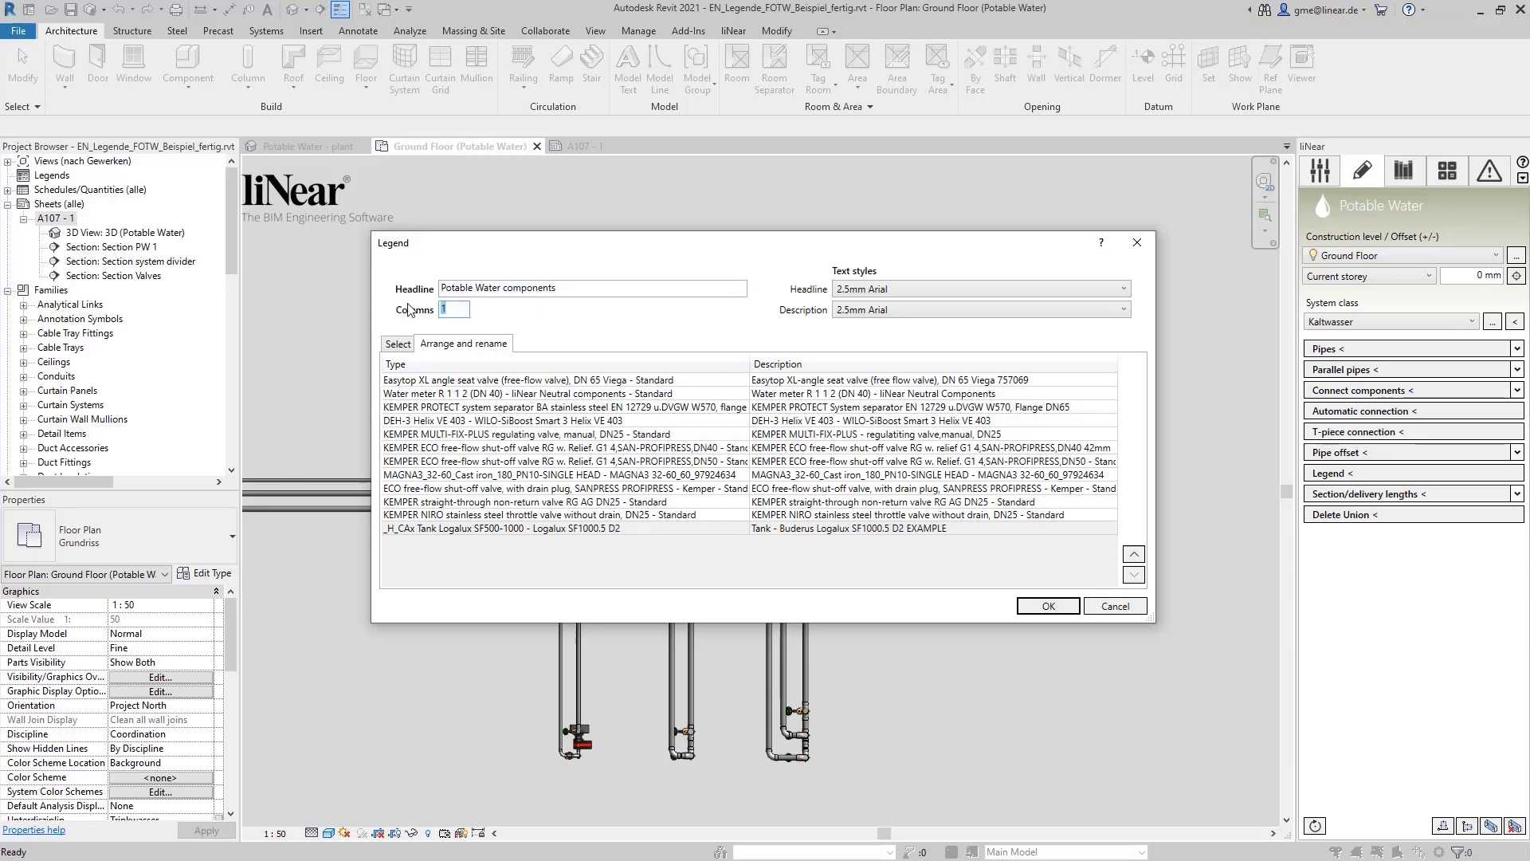
text(2)
click(886, 294)
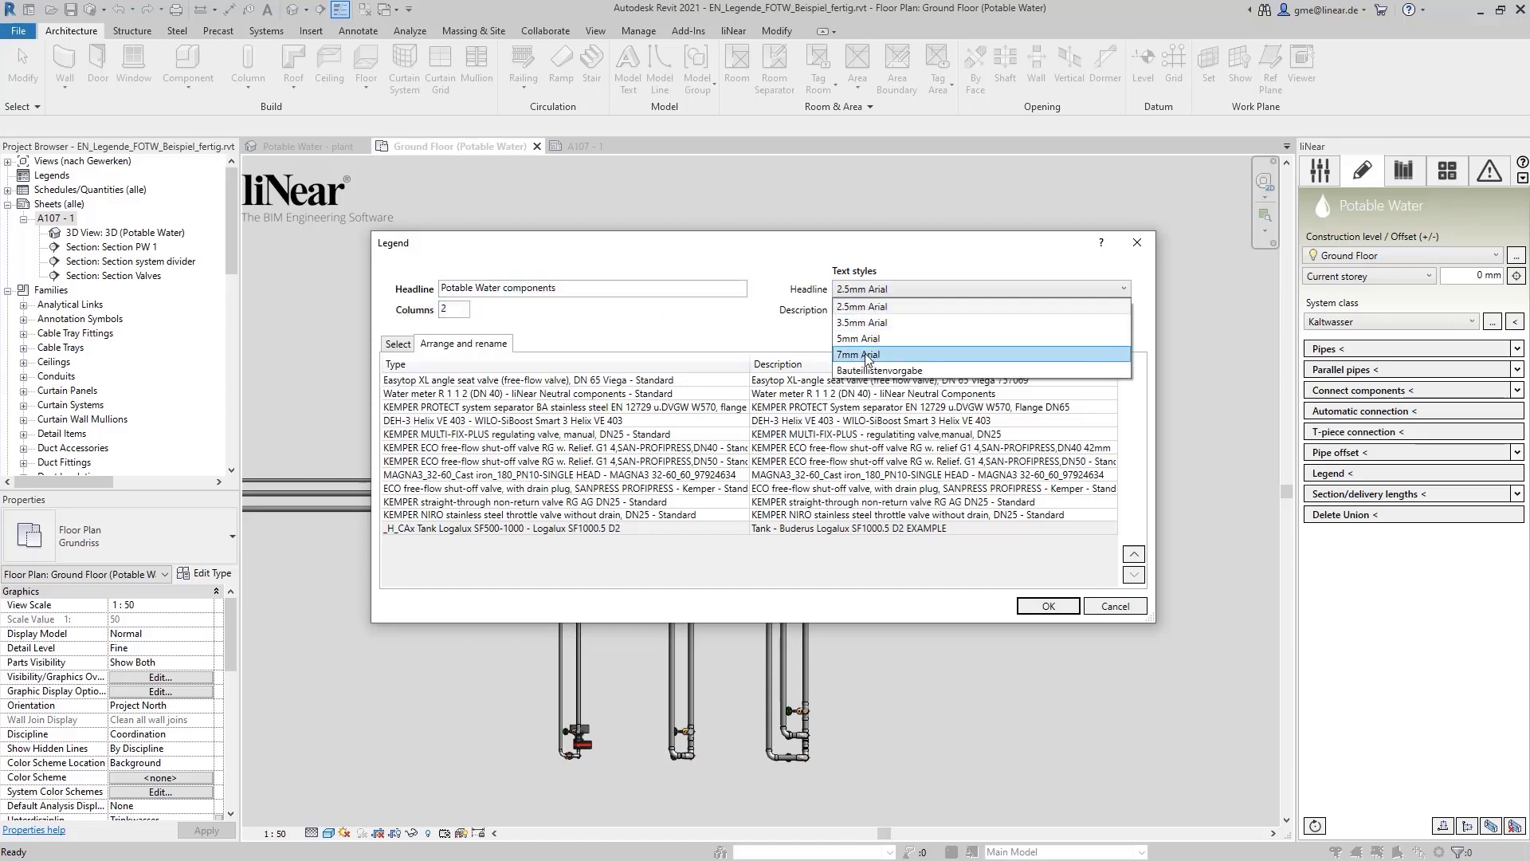
click(867, 354)
click(867, 310)
click(866, 342)
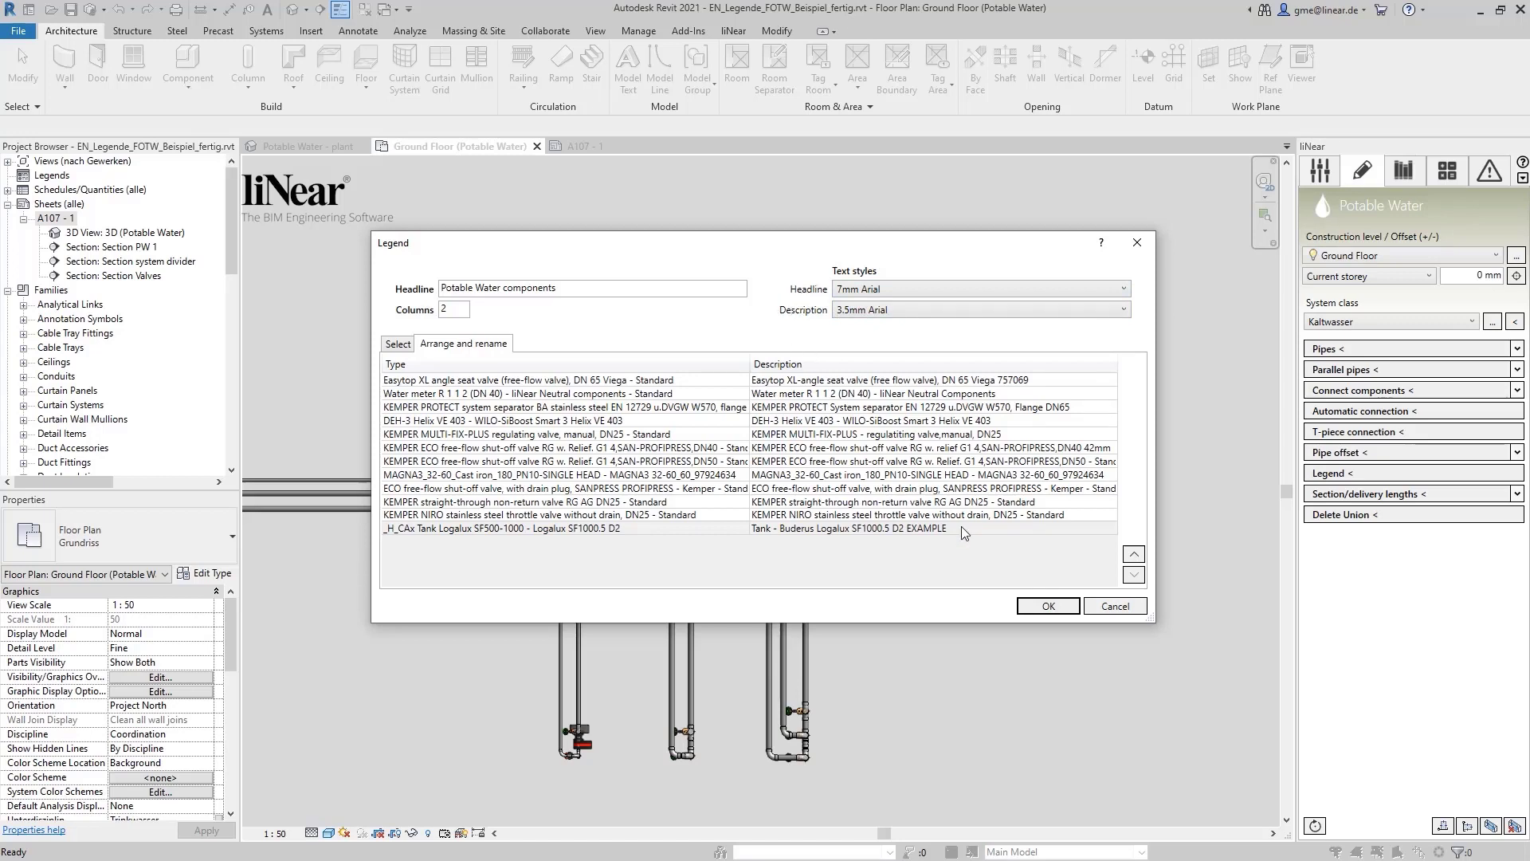
click(1049, 606)
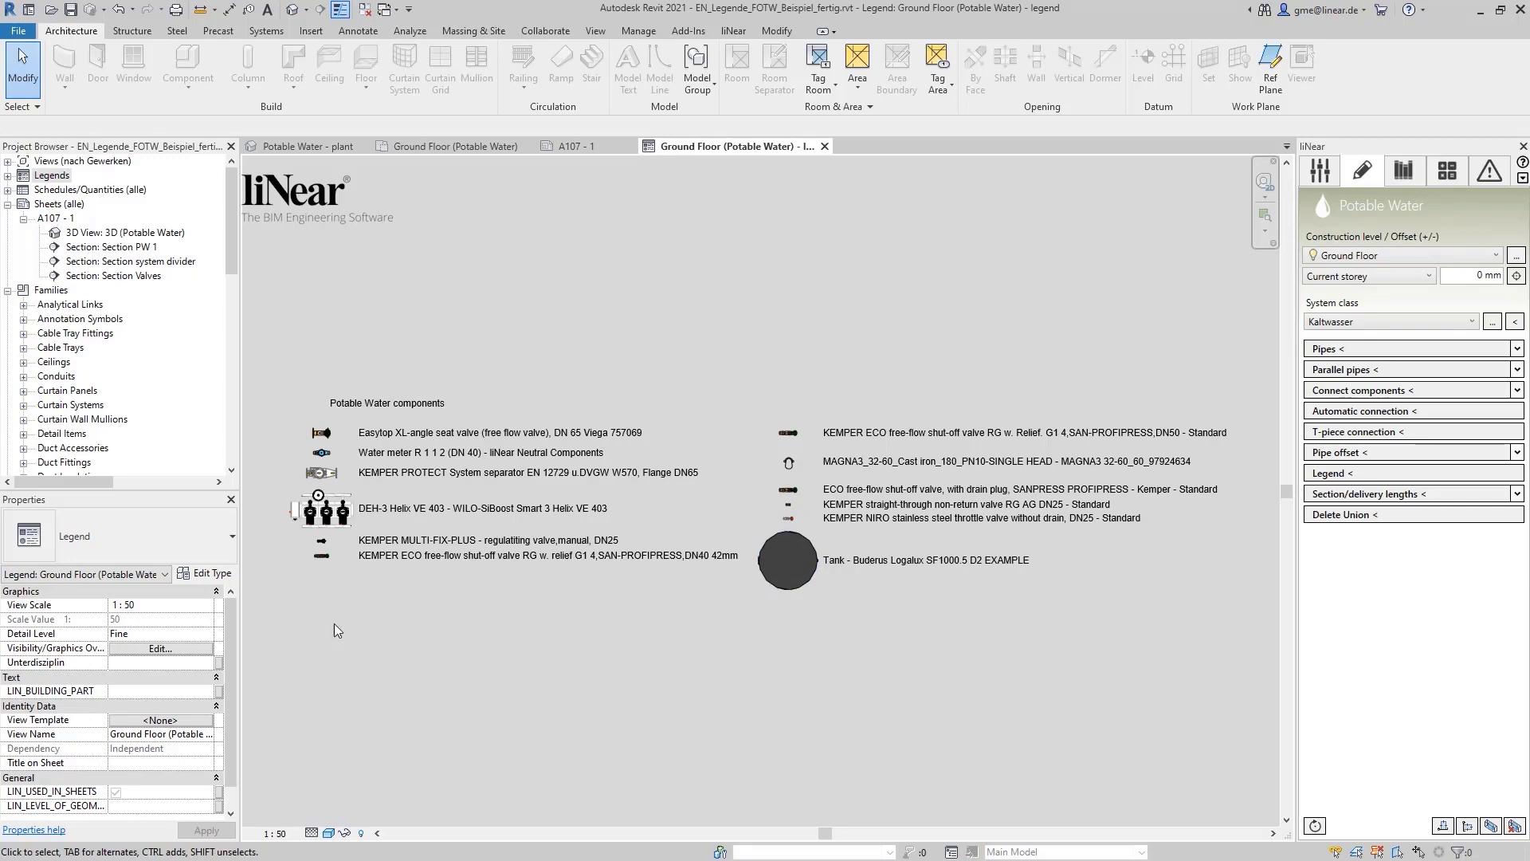
Select both columns of legend symbols and set their view direction to Elevation : Front
drag(334, 624, 284, 444)
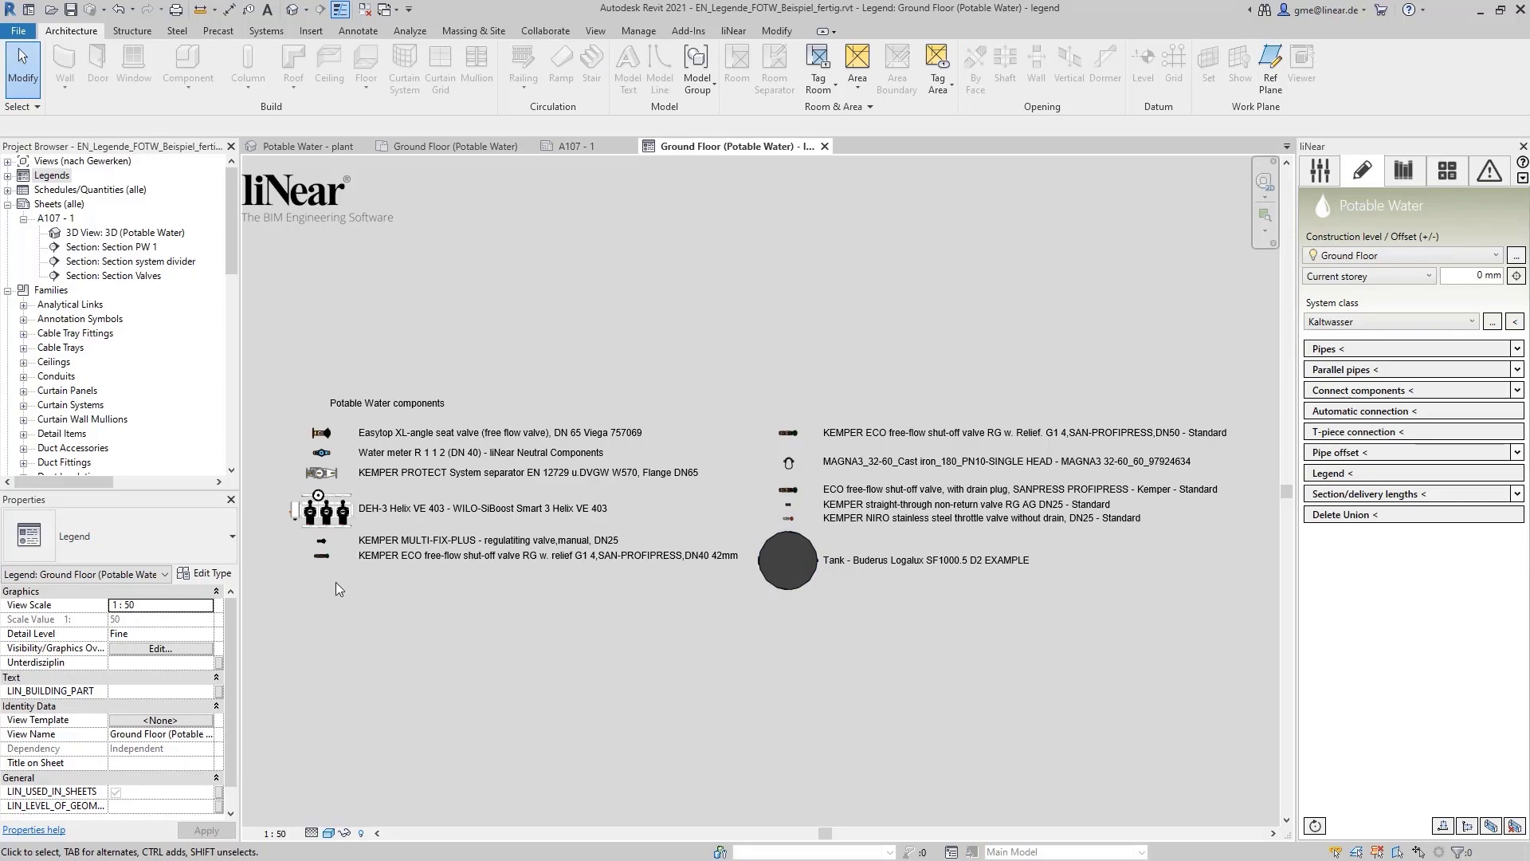
click(8, 175)
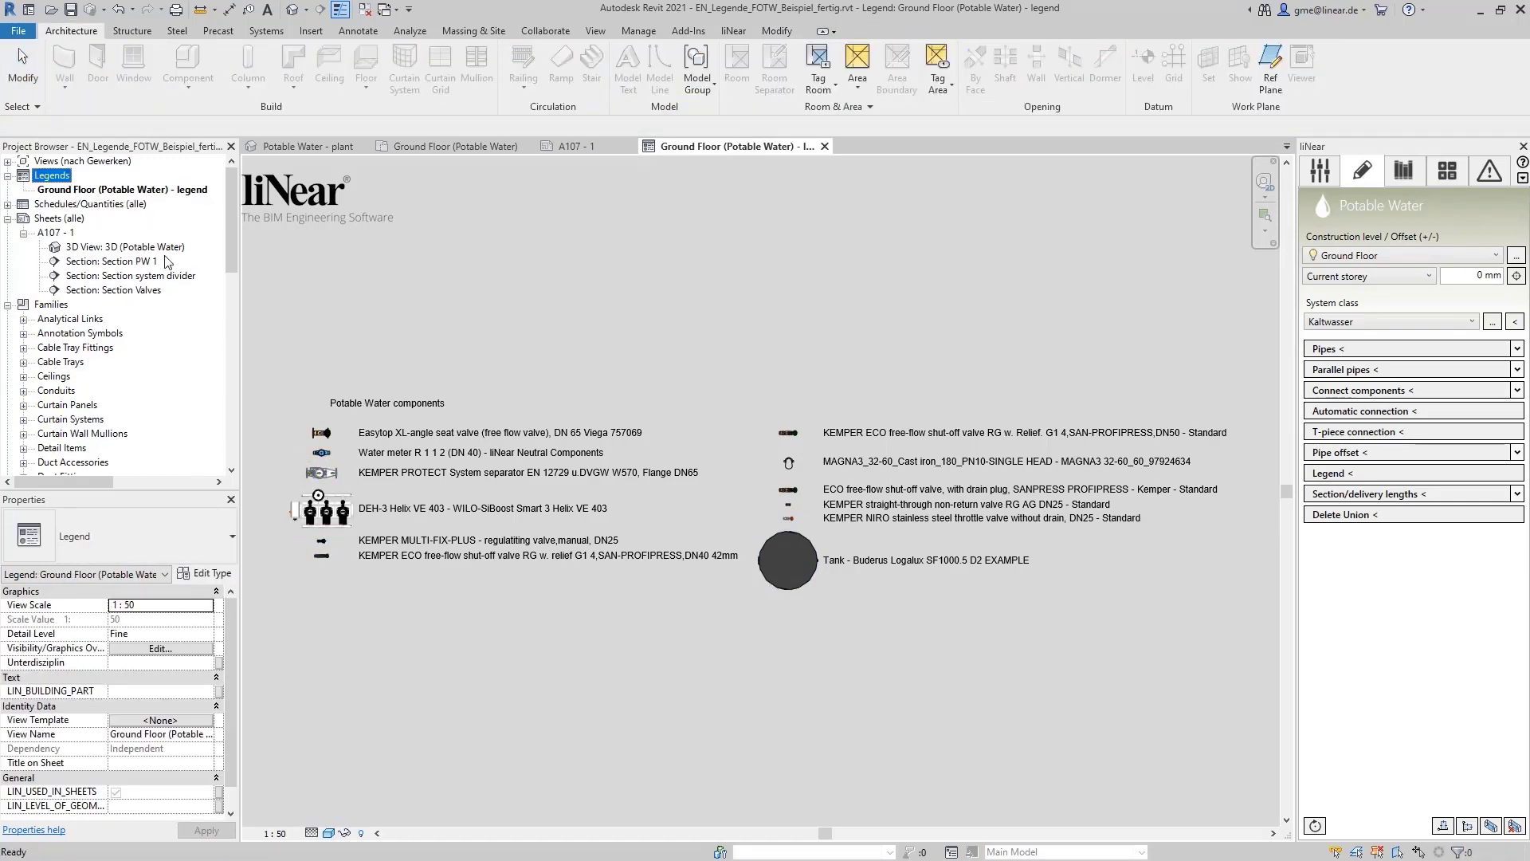
drag(279, 444, 345, 595)
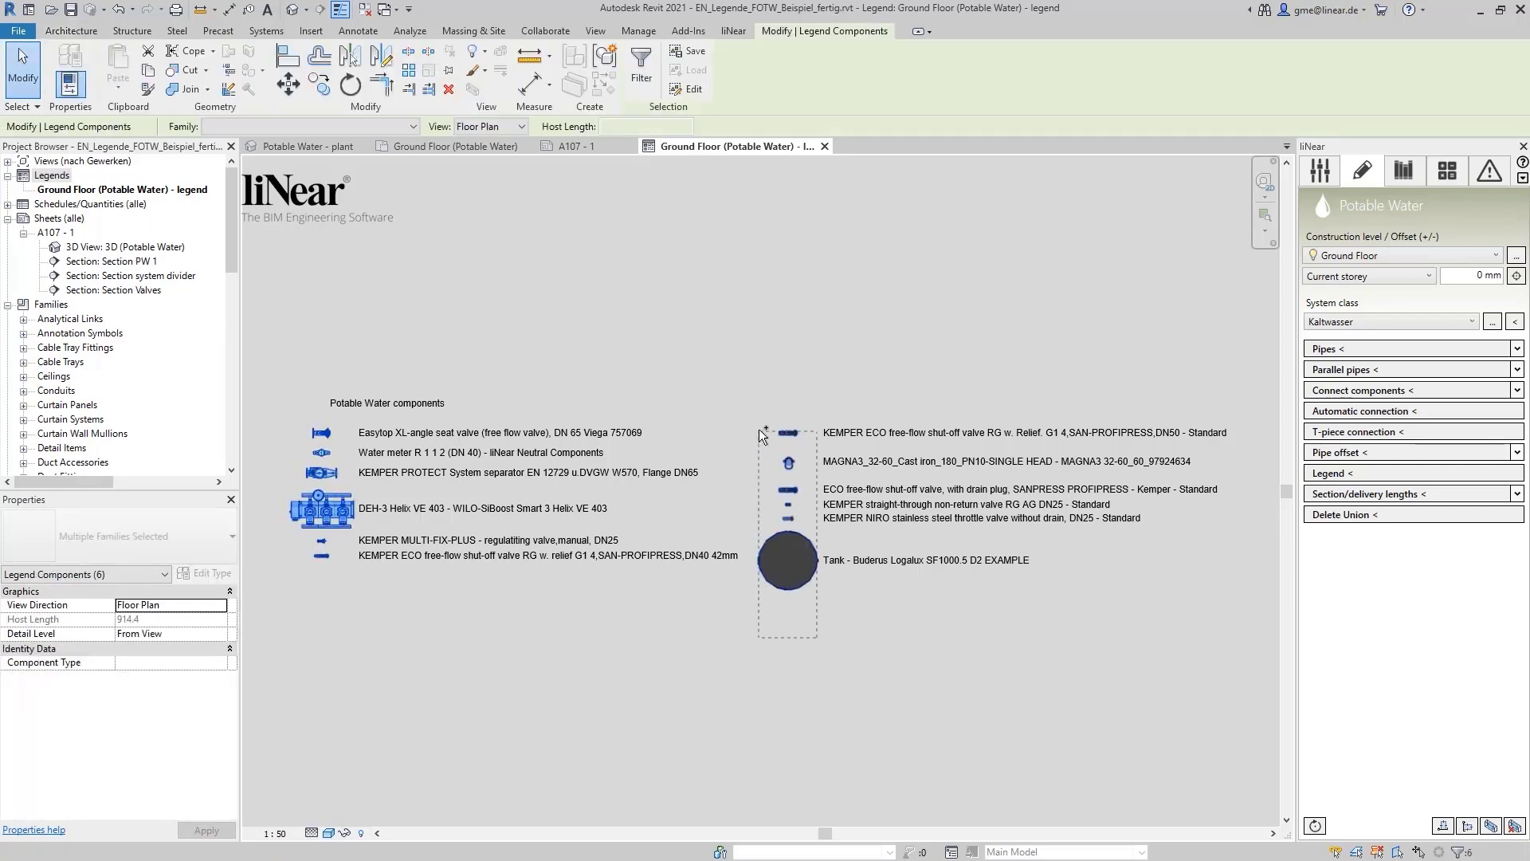
ctrl+drag(812, 645, 739, 439)
click(204, 607)
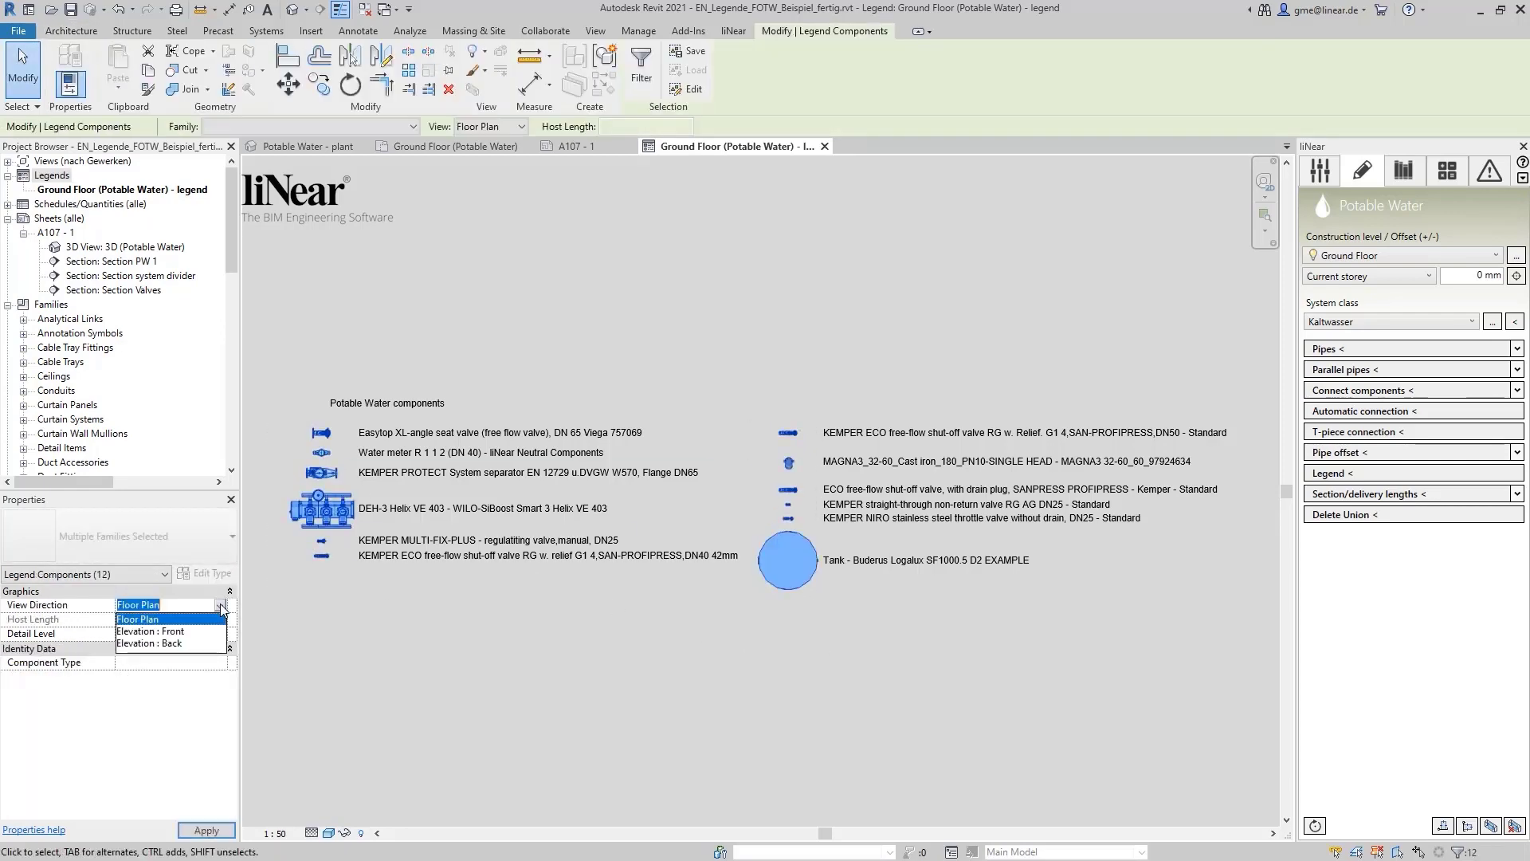
click(172, 633)
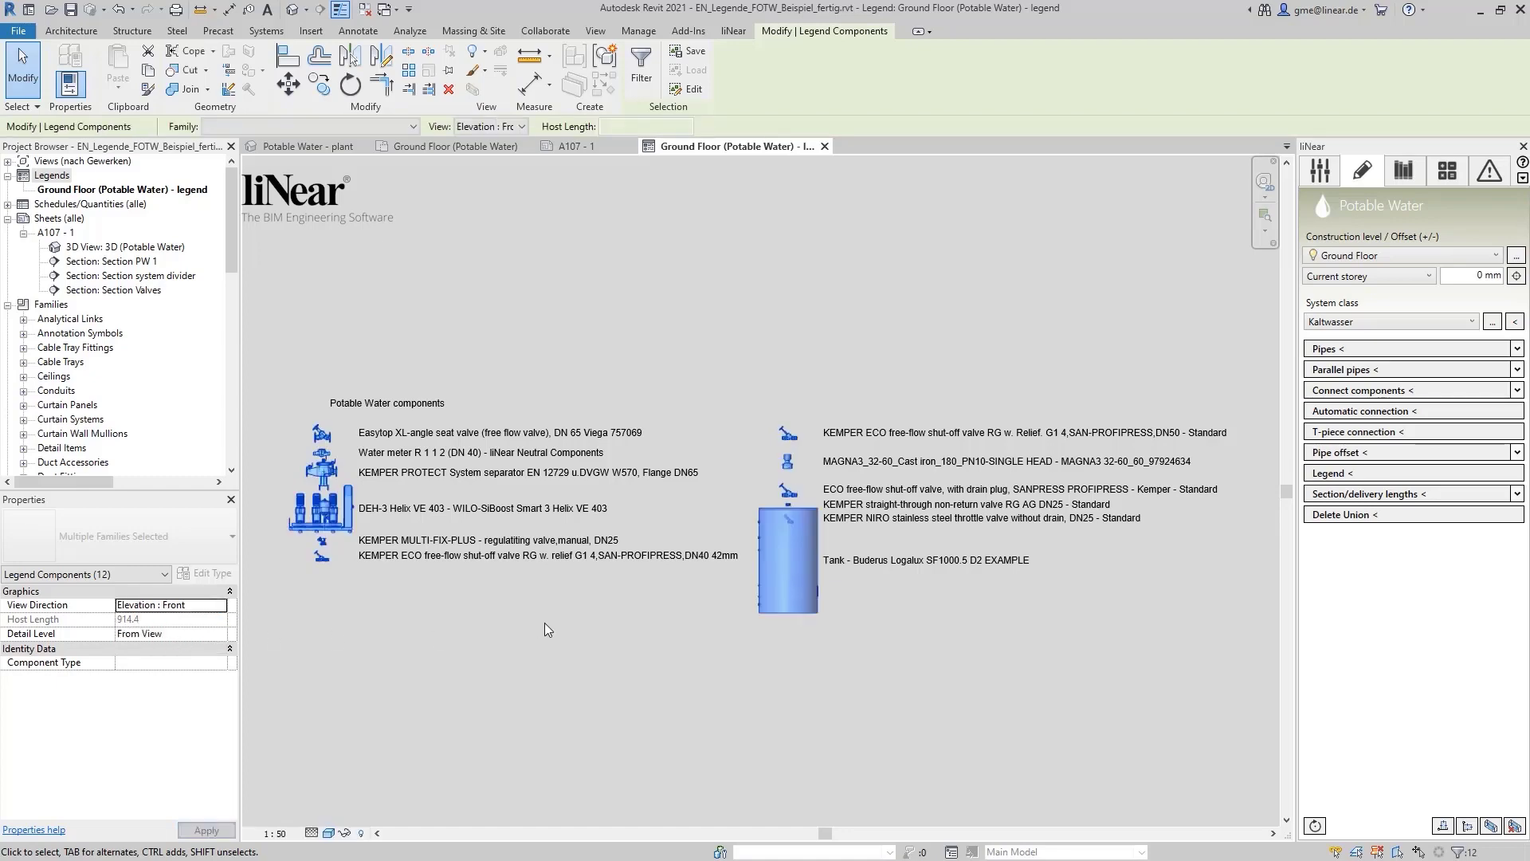
Nudge the tank symbol slightly lower and clear the selection
click(794, 590)
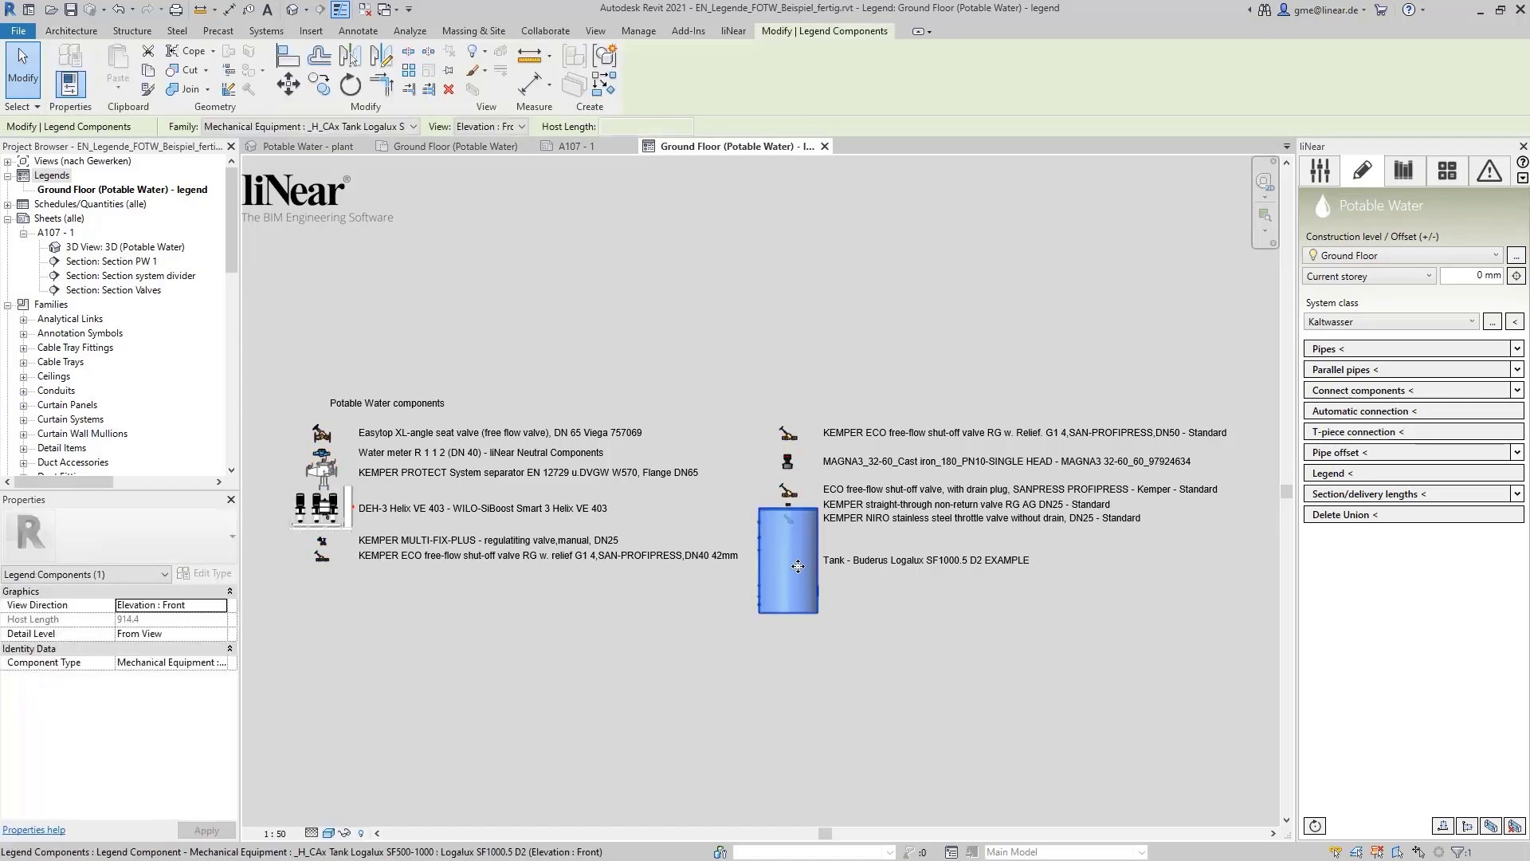
drag(798, 556, 802, 587)
click(883, 603)
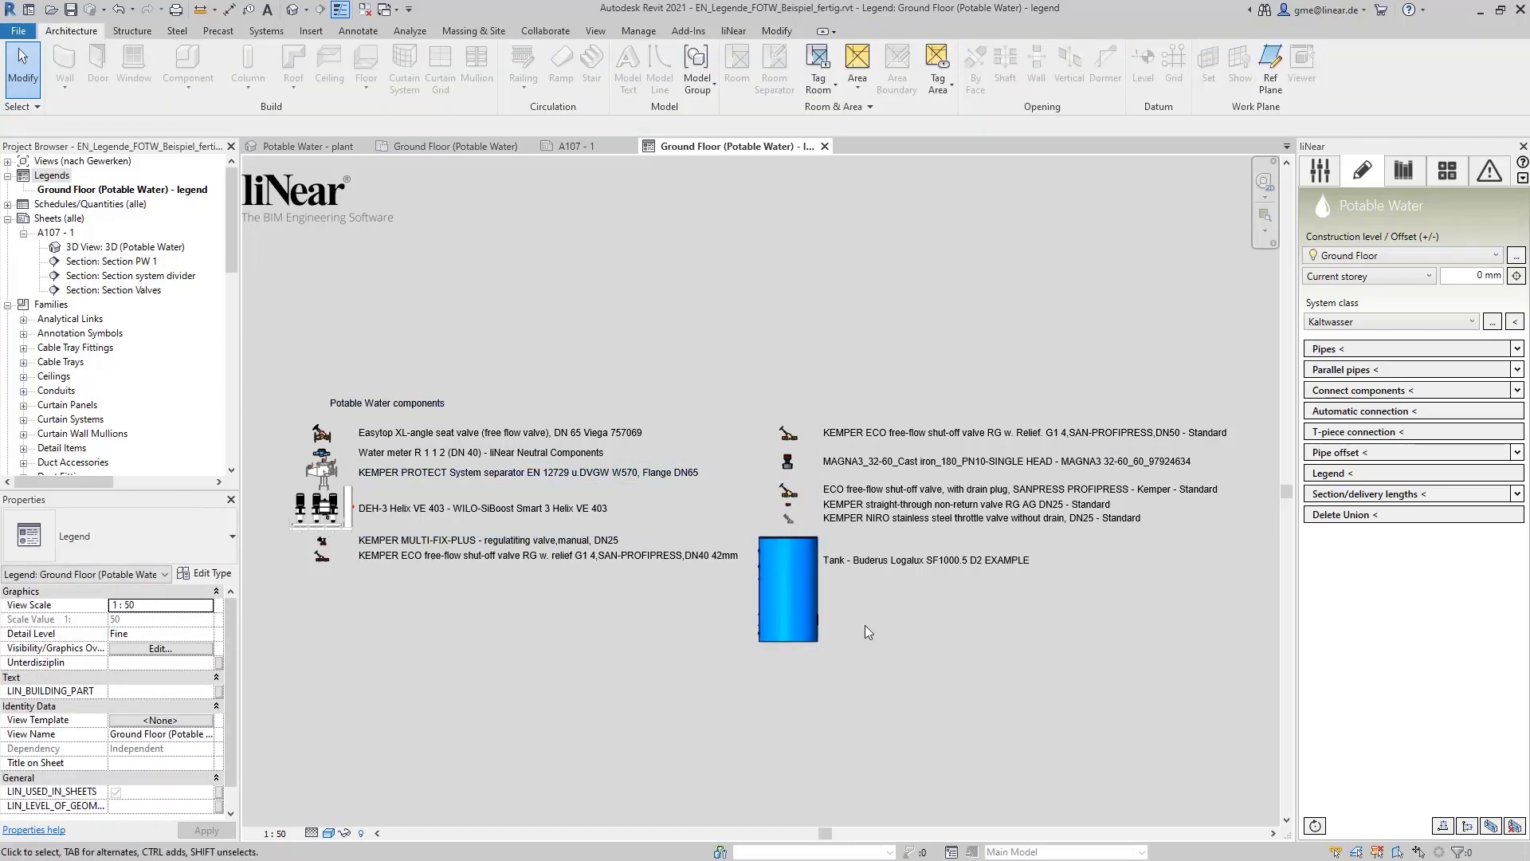
Add the Ground Floor (Potable Water) legend to sheet A107 - 1 beneath the three sections
double_click(52, 233)
right_click(50, 233)
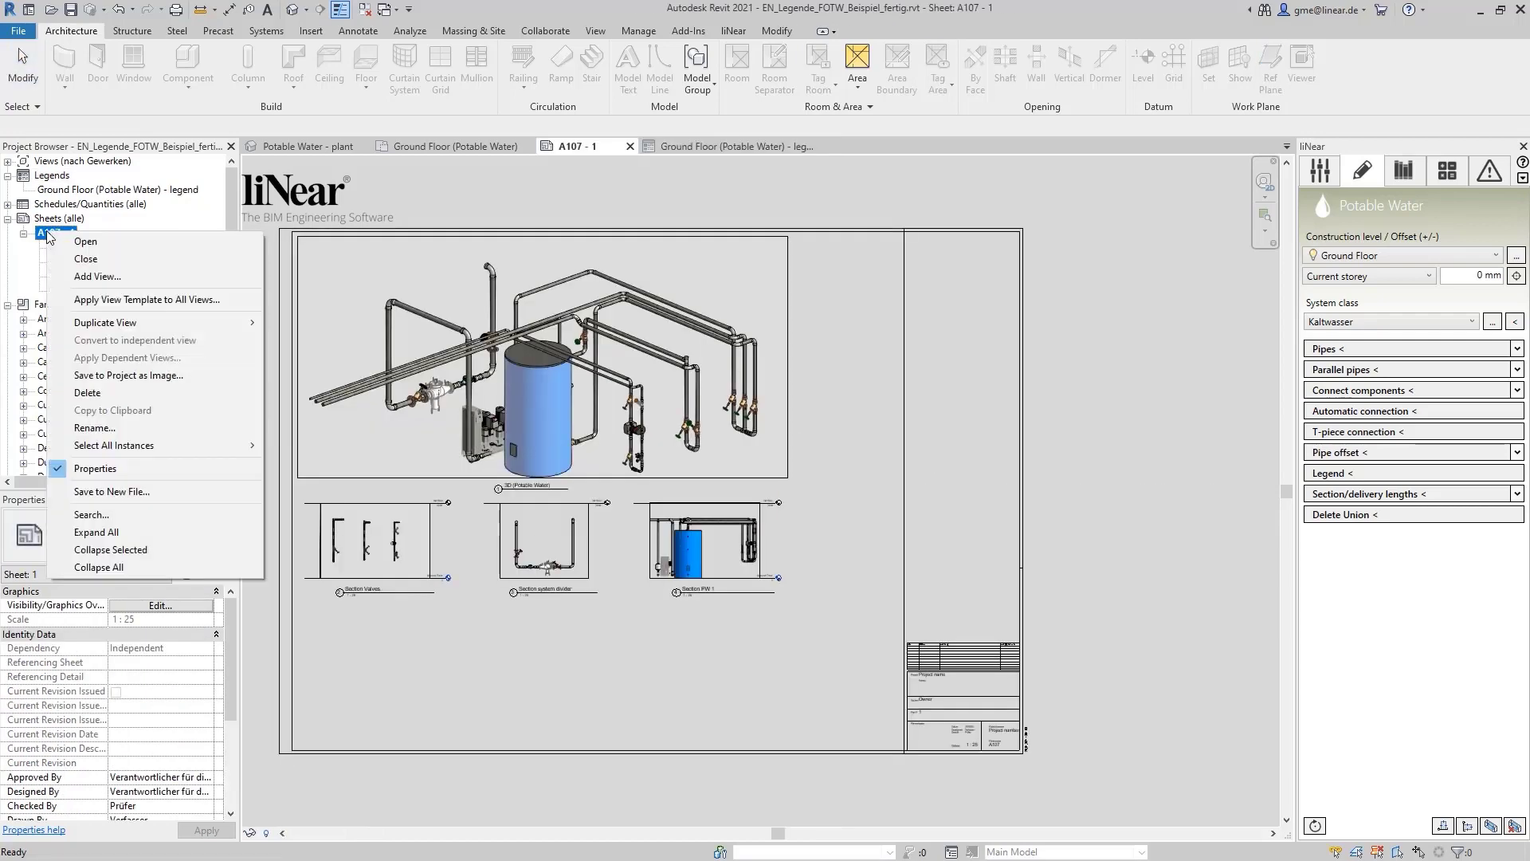
click(106, 275)
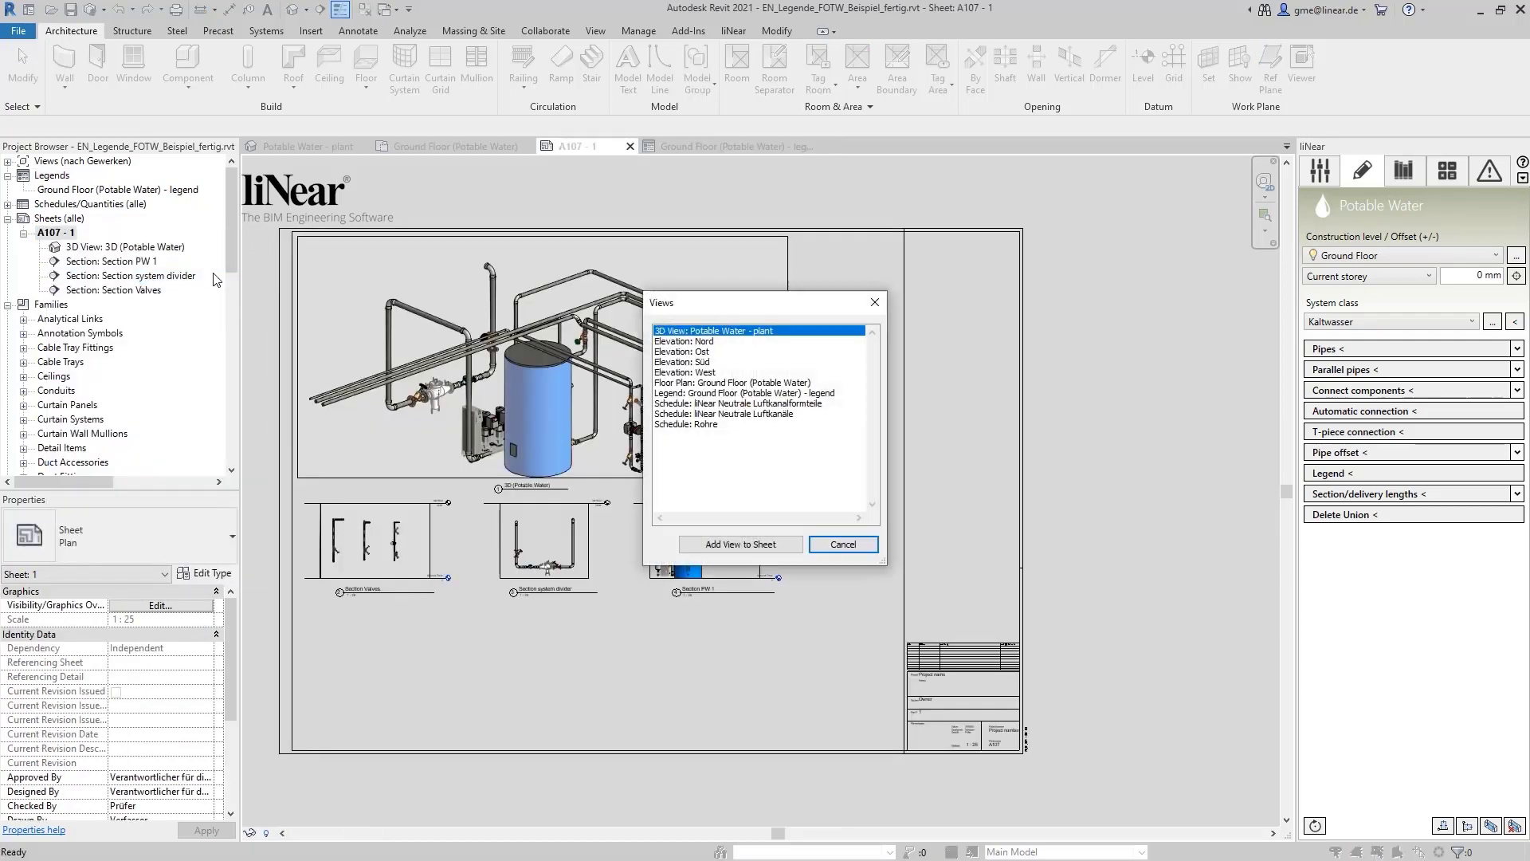
click(701, 392)
click(741, 544)
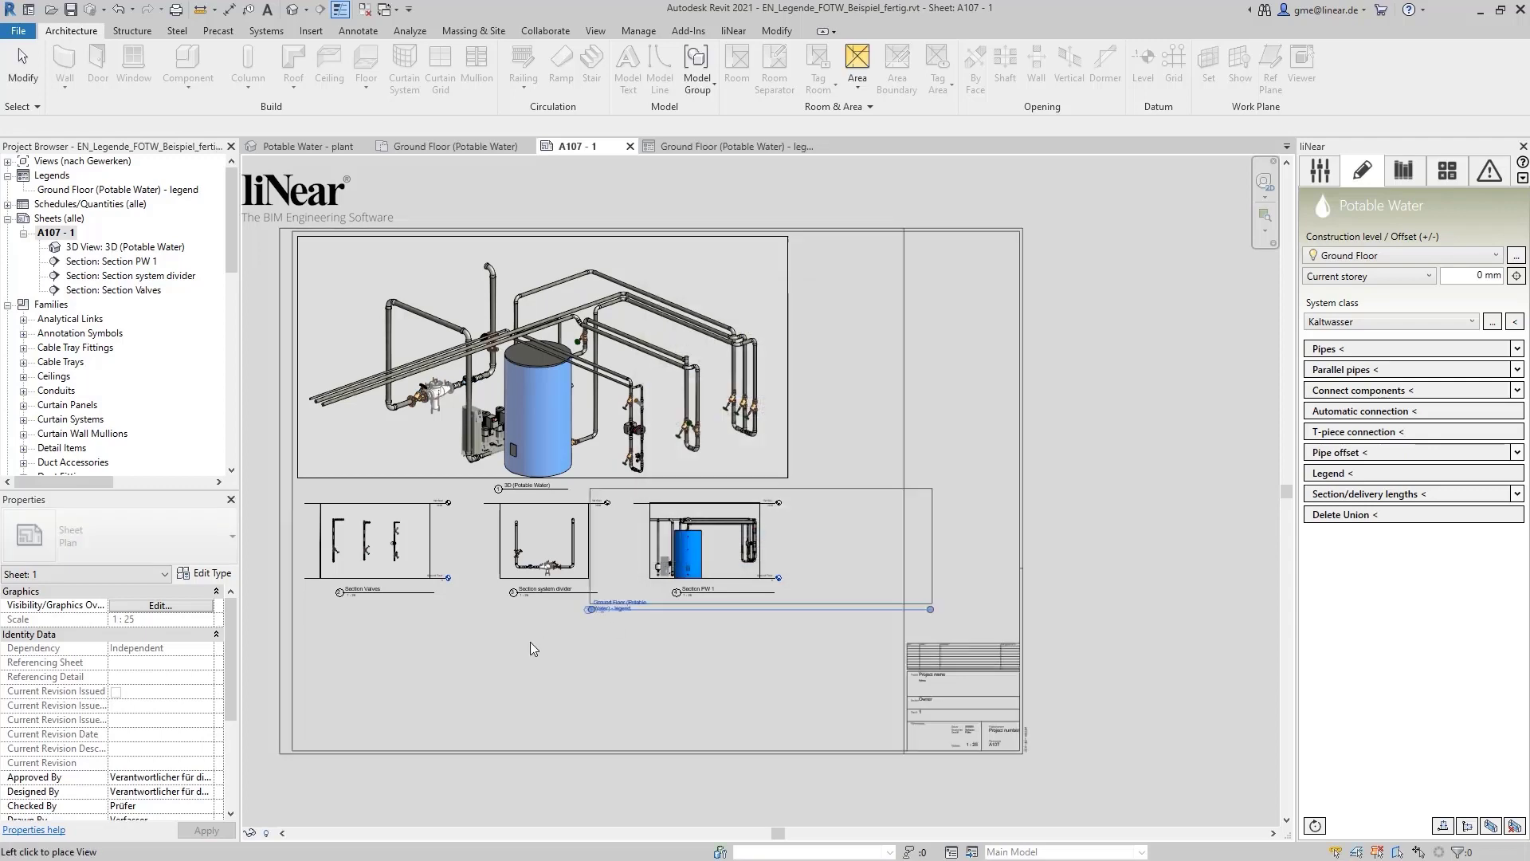
click(482, 667)
scroll(523, 700, up, 3)
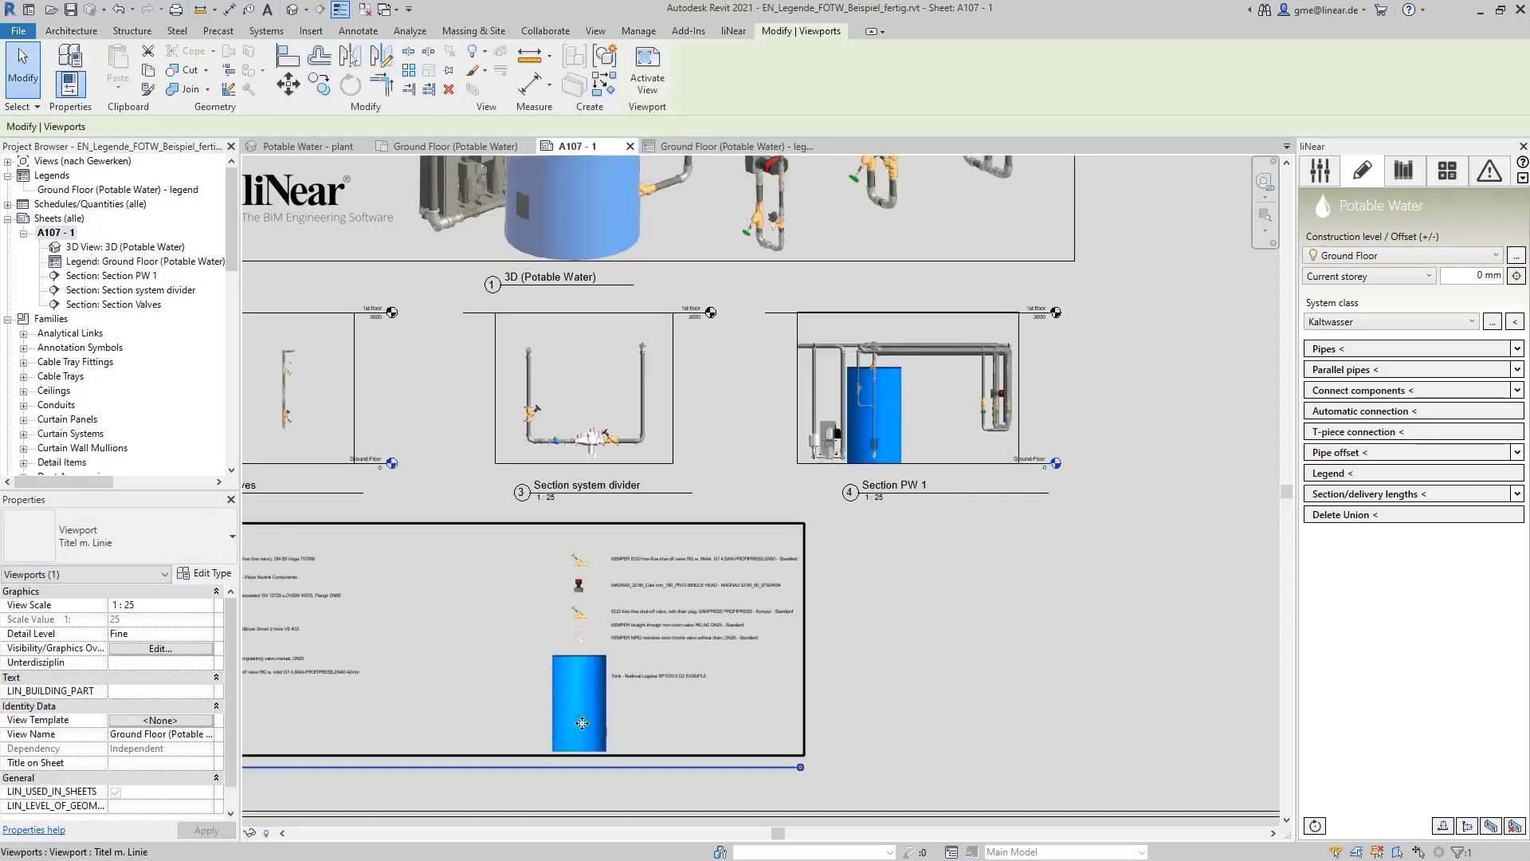
scroll(581, 722, up, 2)
scroll(647, 710, up, 2)
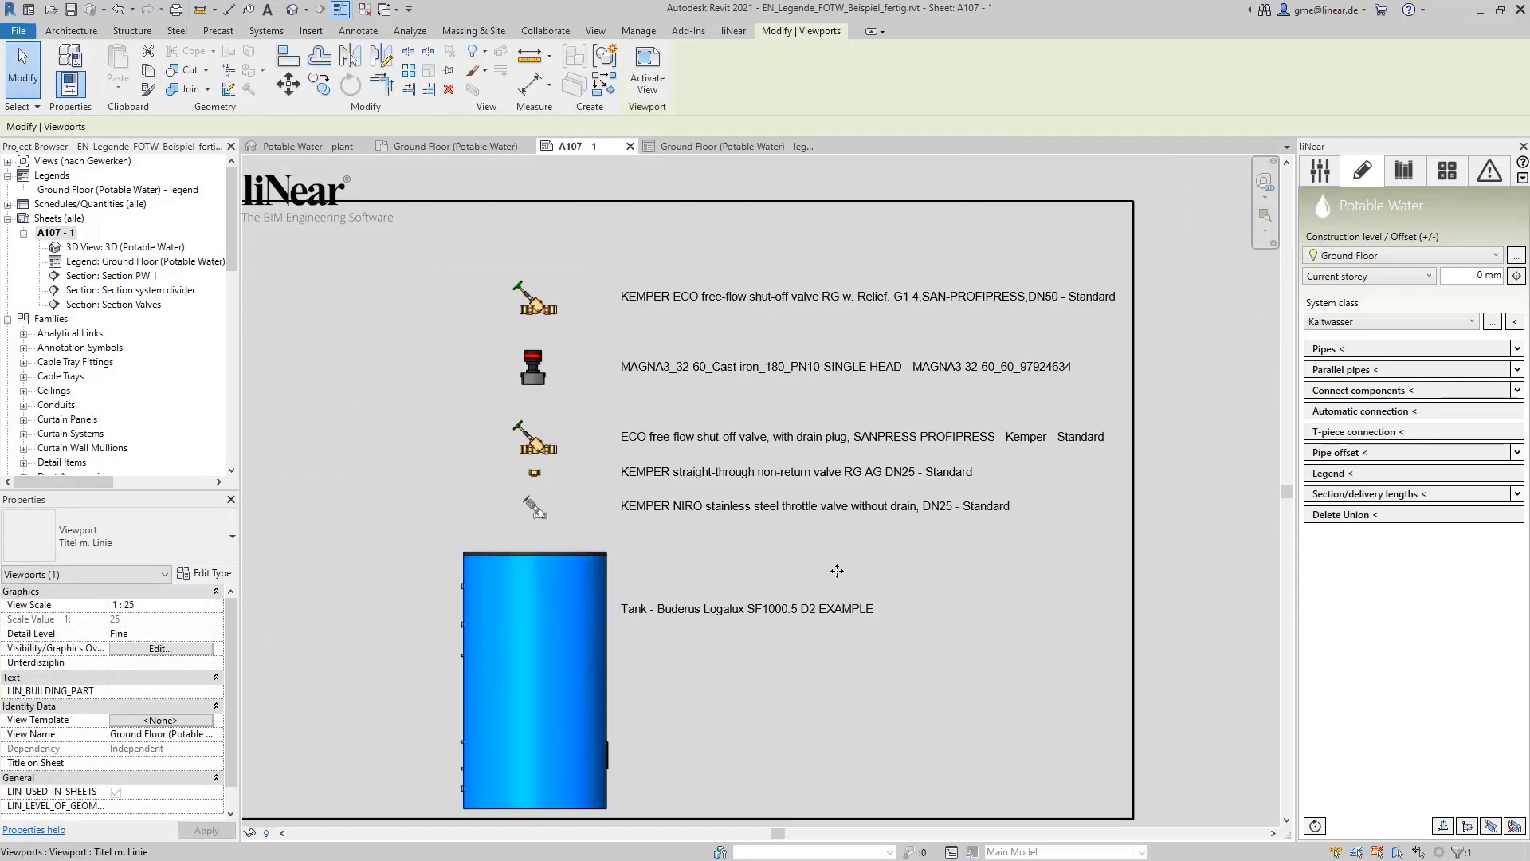
scroll(589, 460, down, 2)
scroll(496, 457, down, 2)
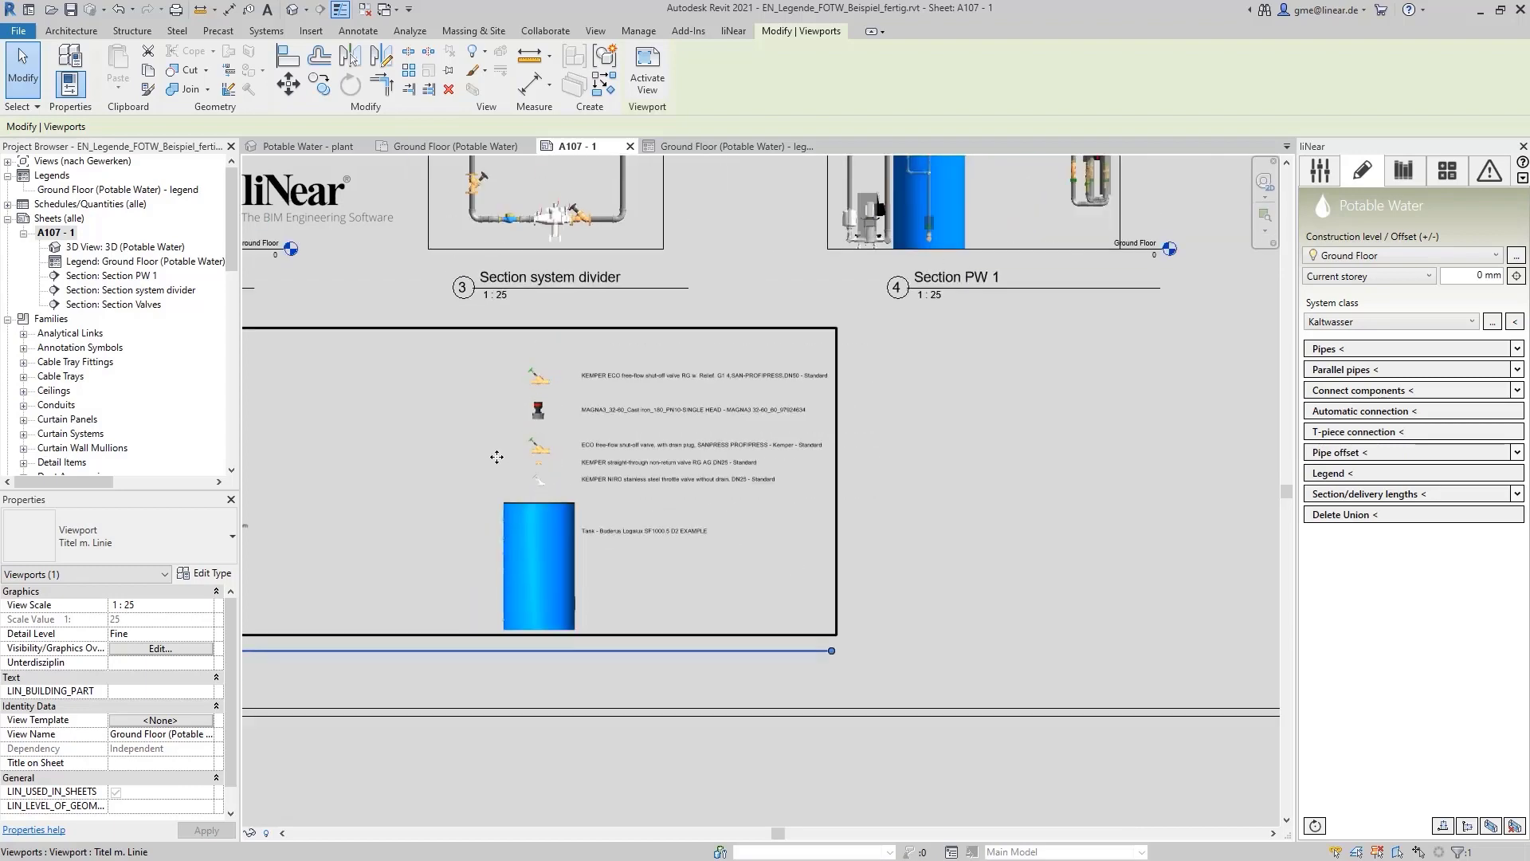
mouse_move(496, 457)
middle_down()
mouse_move(678, 438)
mouse_move(606, 461)
mouse_move(593, 443)
middle_up()
scroll(678, 438, down, 2)
scroll(594, 444, down, 1)
scroll(589, 455, down, 1)
scroll(585, 468, down, 1)
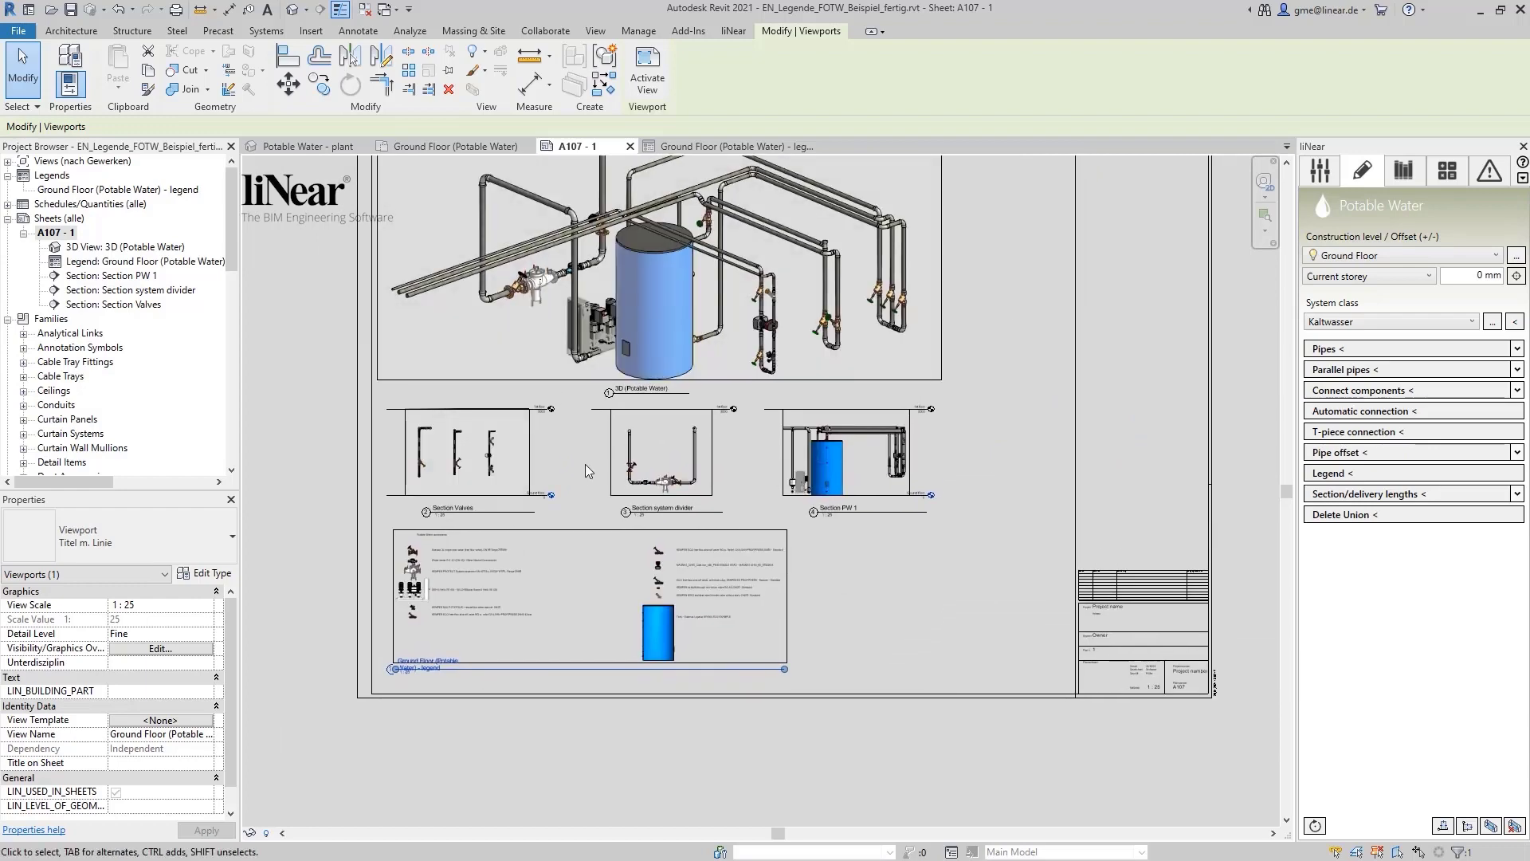